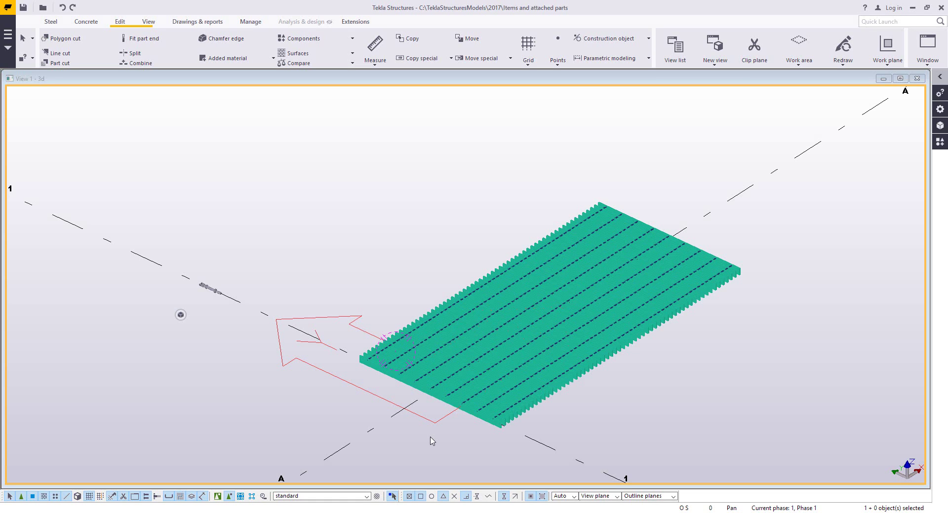
Inspect the grating edge bar's properties and close them without changes
scroll(483, 421, "up", 4)
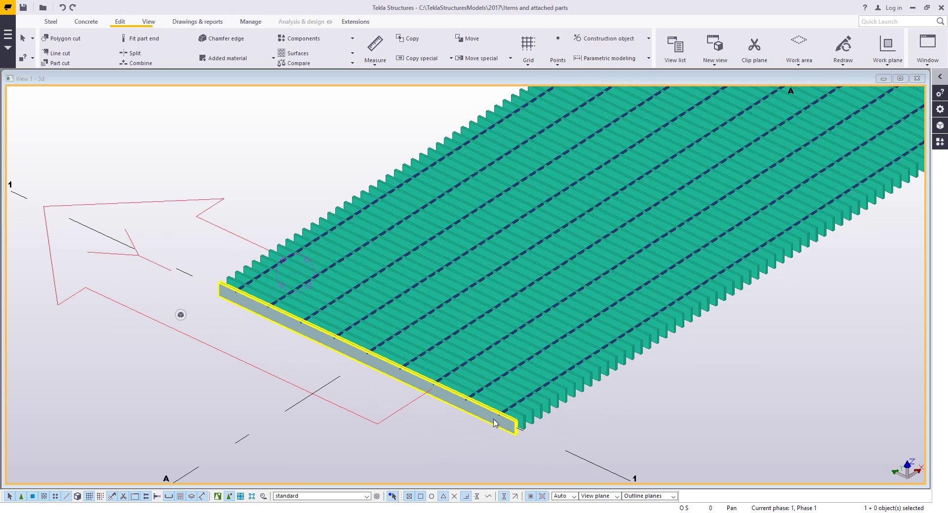
double_click(497, 421)
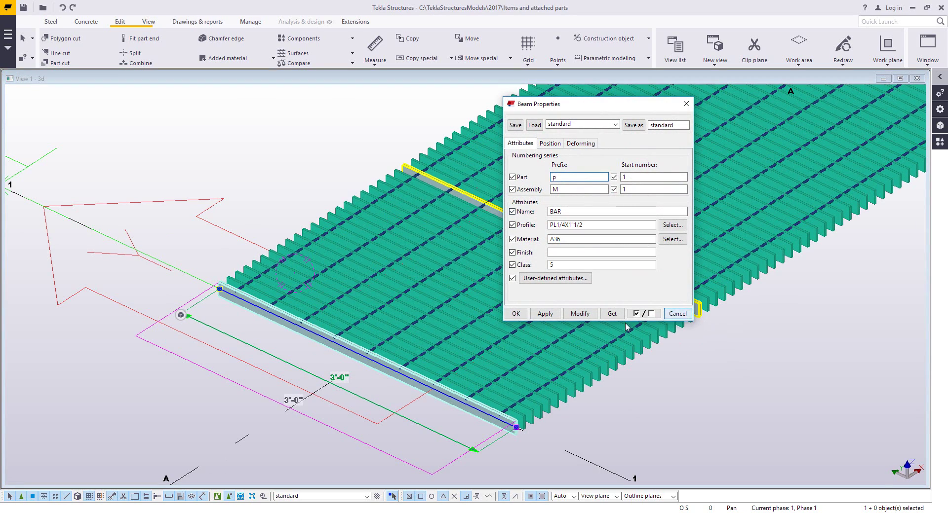
left_click(677, 314)
scroll(268, 376, "down", 5)
scroll(180, 257, "up", 3)
scroll(180, 256, "up", 5)
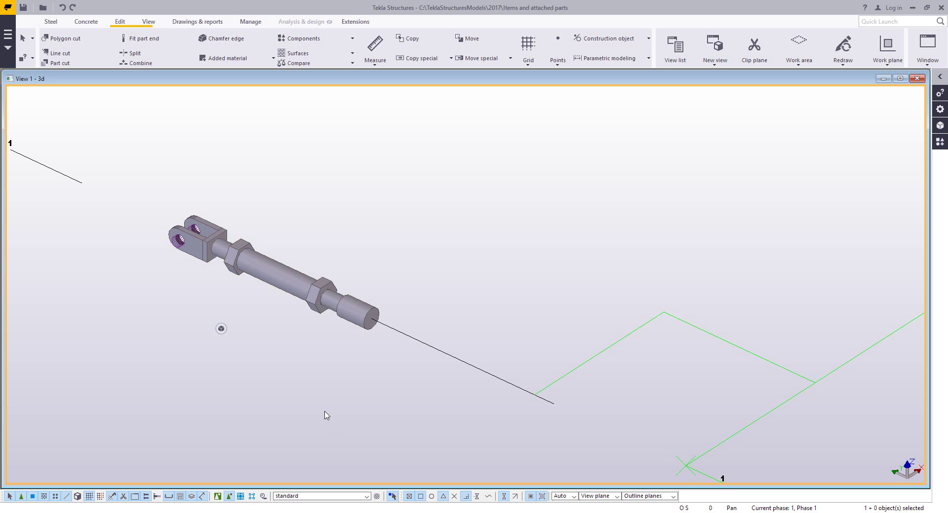
scroll(316, 407, "down", 5)
scroll(371, 364, "down", 4)
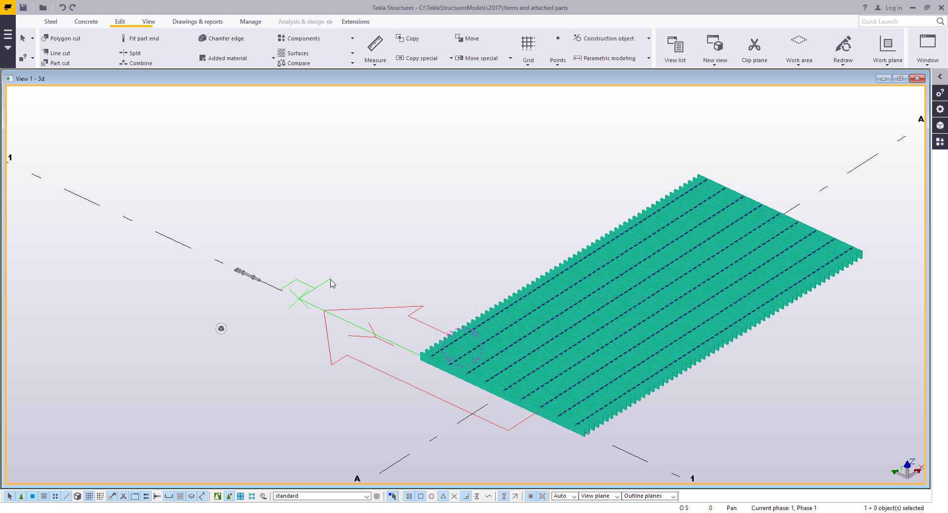
Centre the view on the turnbuckle and start the Attach to part command
scroll(212, 272, "up", 6)
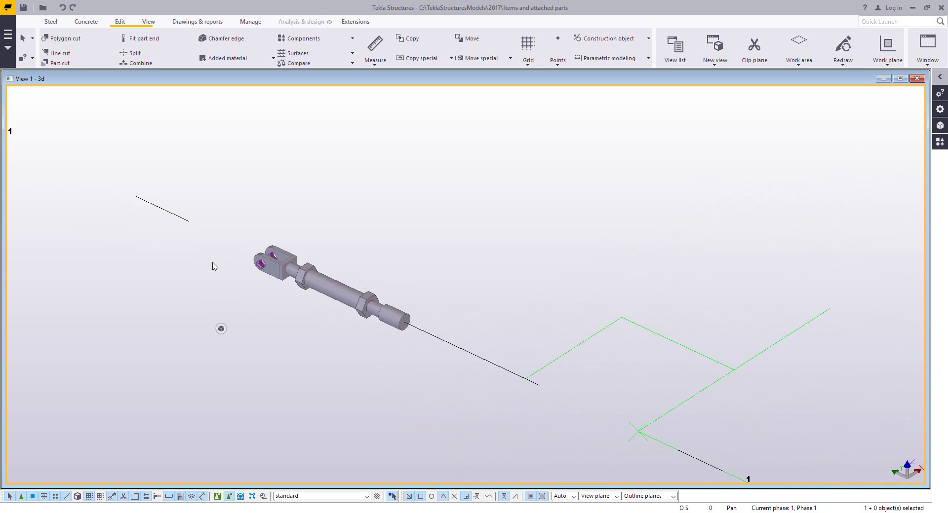
middle_click_drag(212, 267, 234, 277)
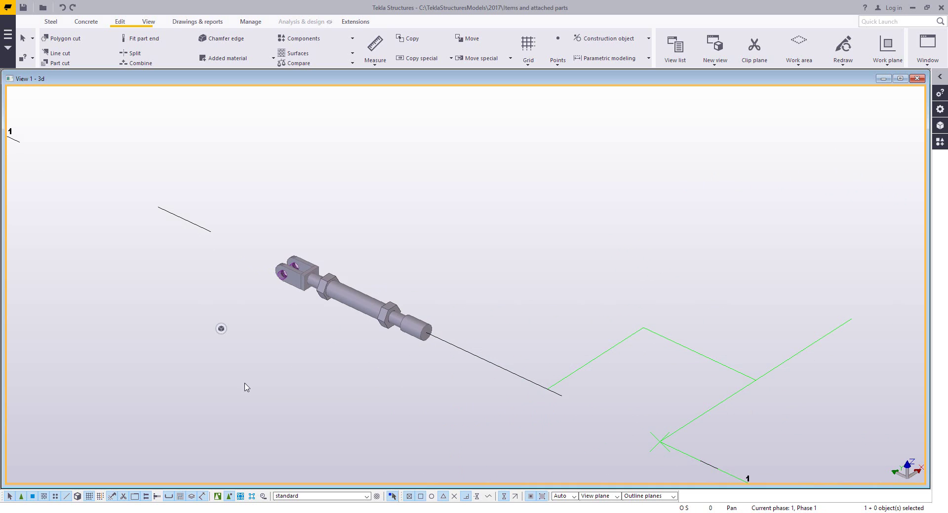
scroll(277, 378, "up", 2)
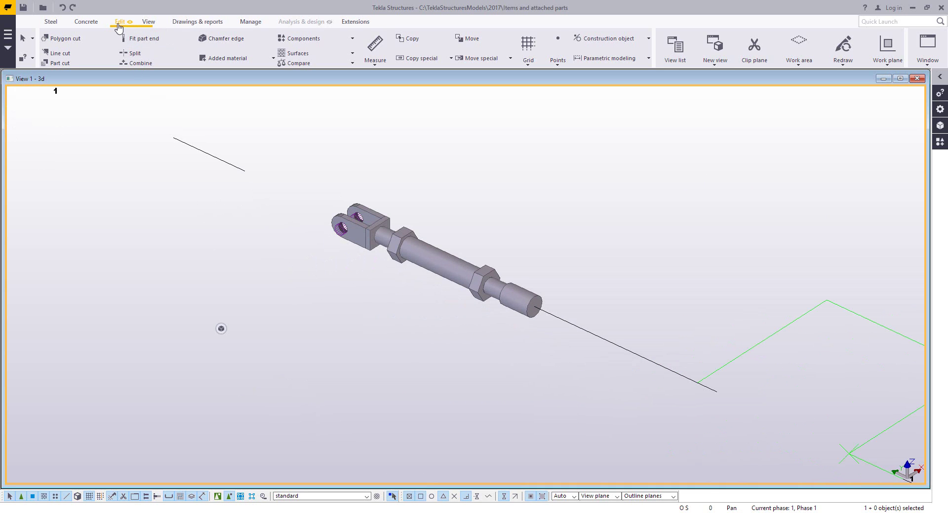
left_click(254, 61)
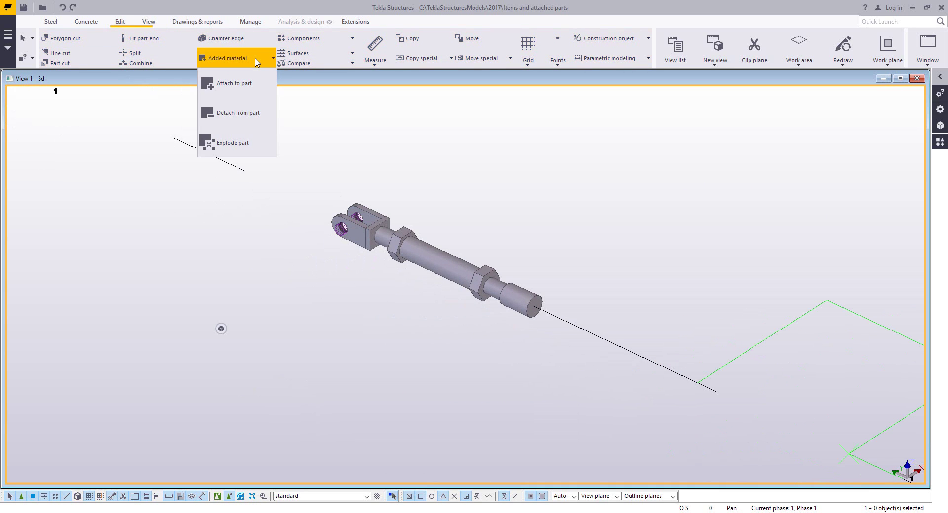
left_click(254, 85)
scroll(387, 366, "up", 4)
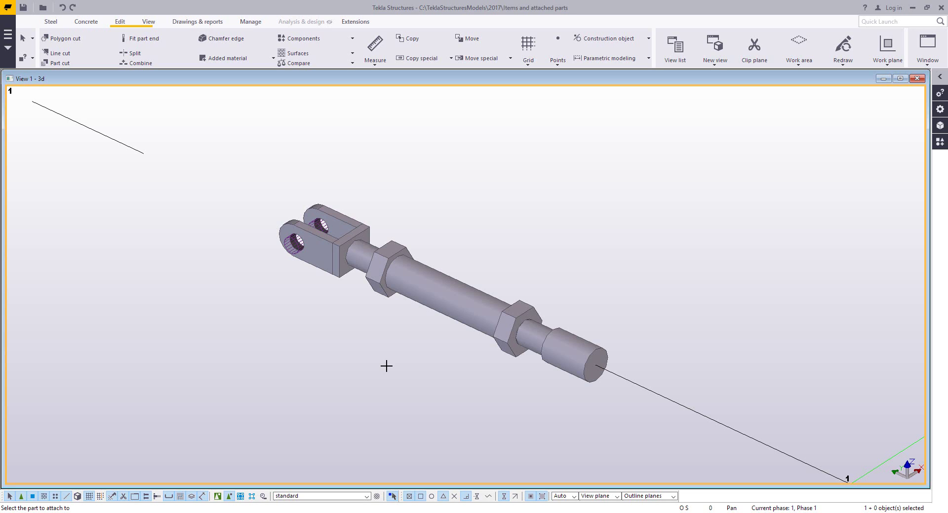
Attach both hex nuts, the clevis and the end cylinder to the turnbuckle rod
left_click(433, 303)
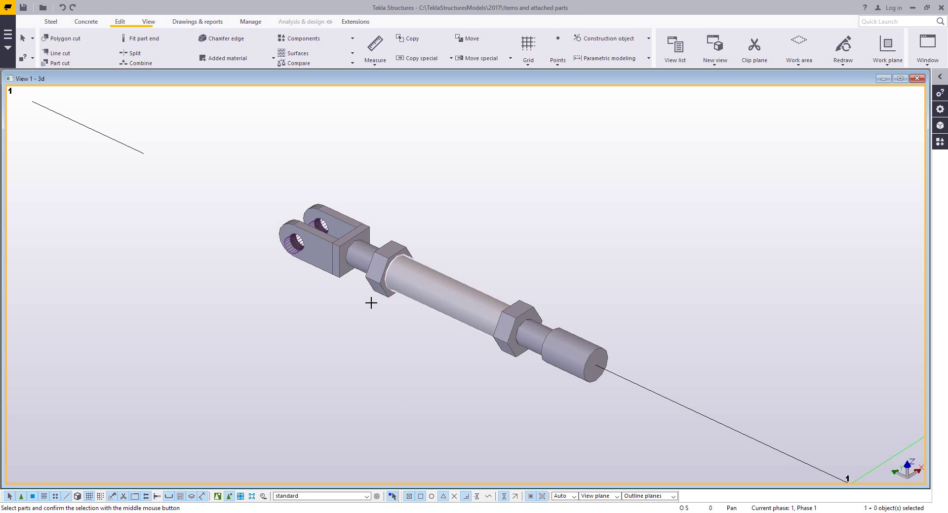
left_click(379, 273)
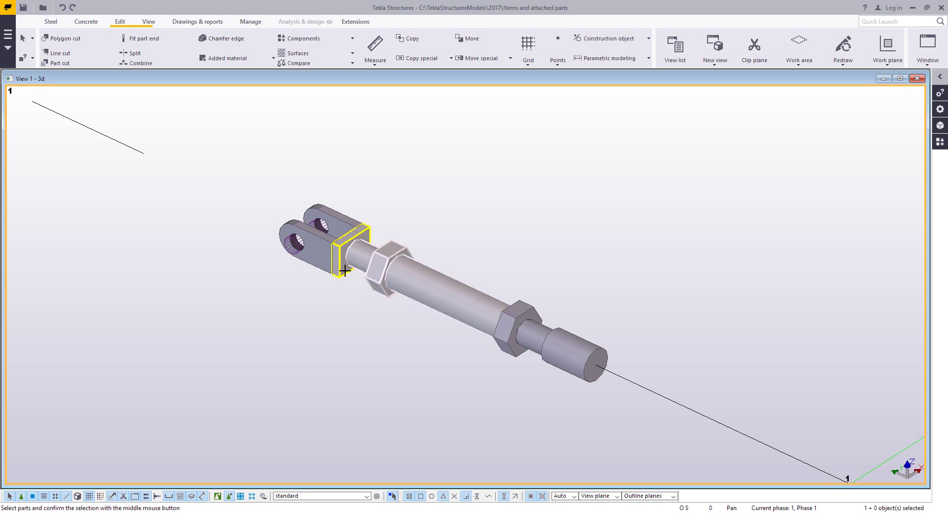
left_click(326, 258)
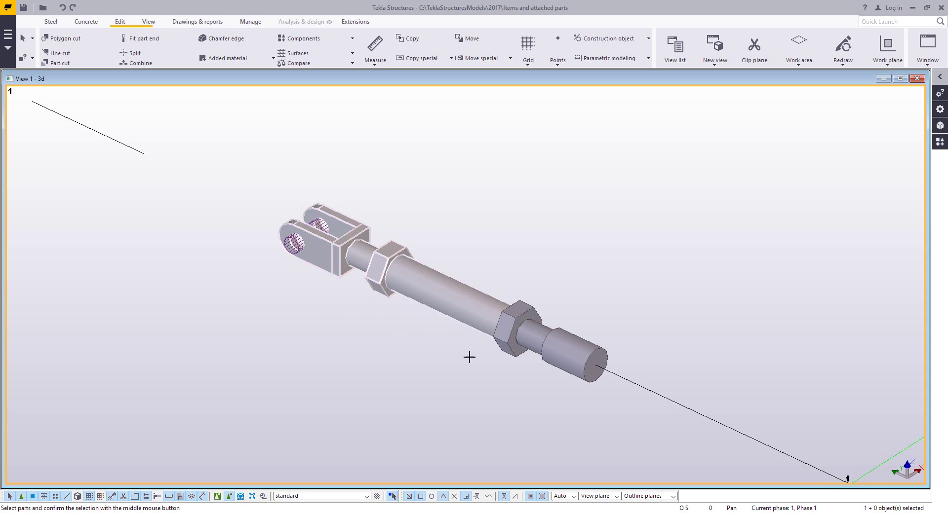
left_click(515, 348)
left_click(545, 363)
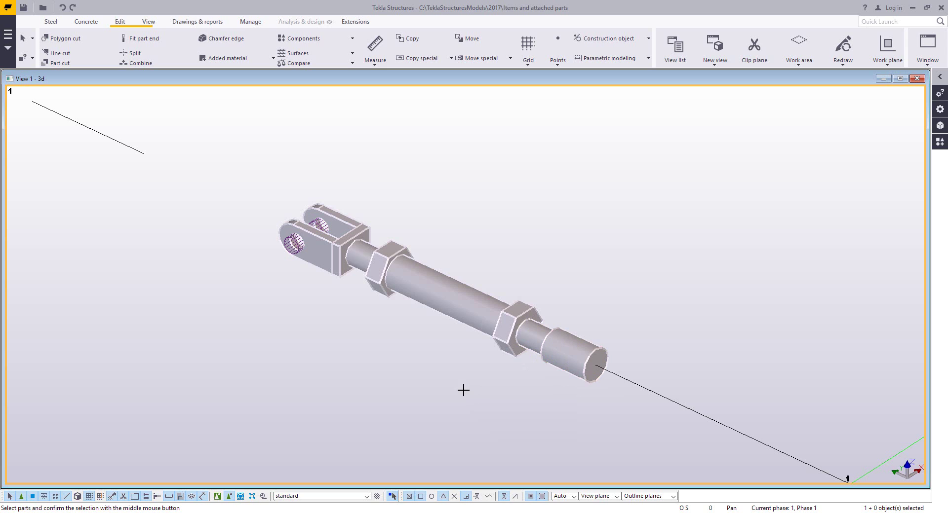
middle_click(282, 326)
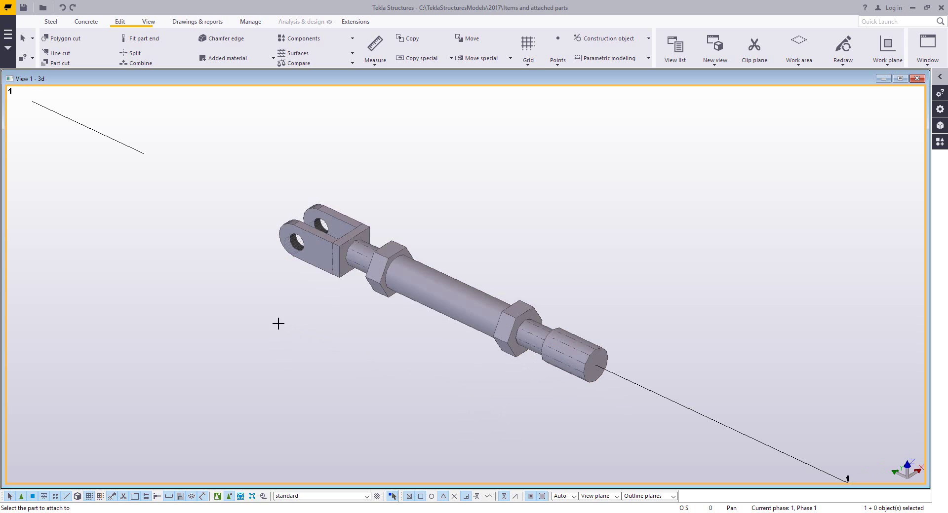
Interrupt the attach command and select the rod to check the combined part
right_click(215, 291)
left_click(221, 295)
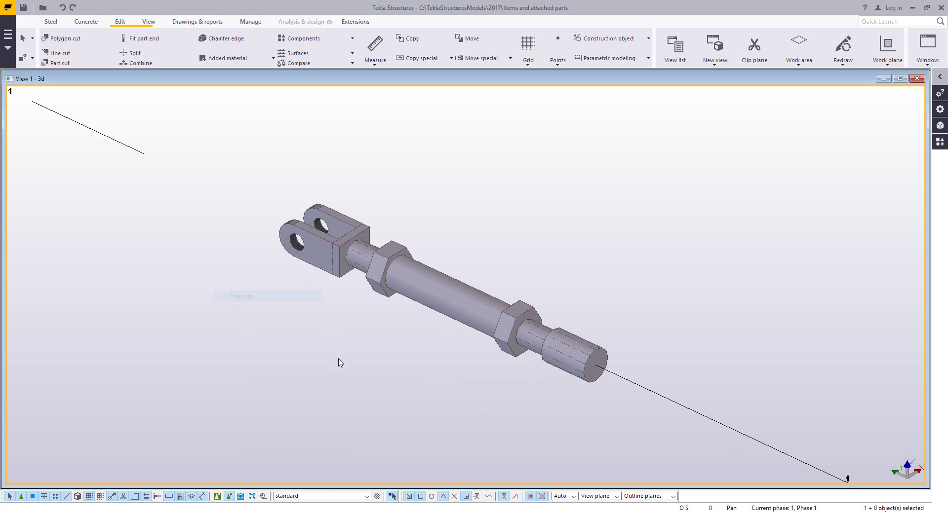
left_click(438, 316)
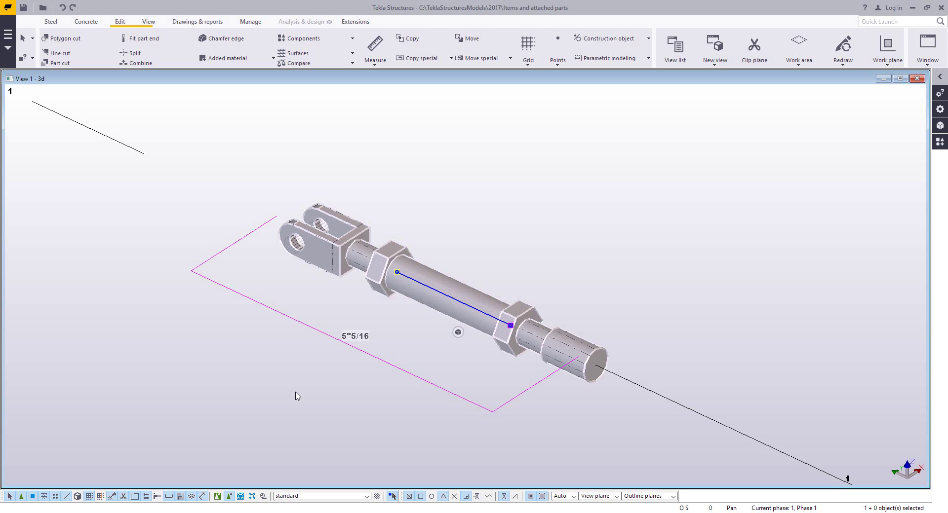
Check the end cylinder's beam properties, then drag its end handle outward along the rod
left_click(297, 397)
middle_click_drag(337, 392, 333, 352)
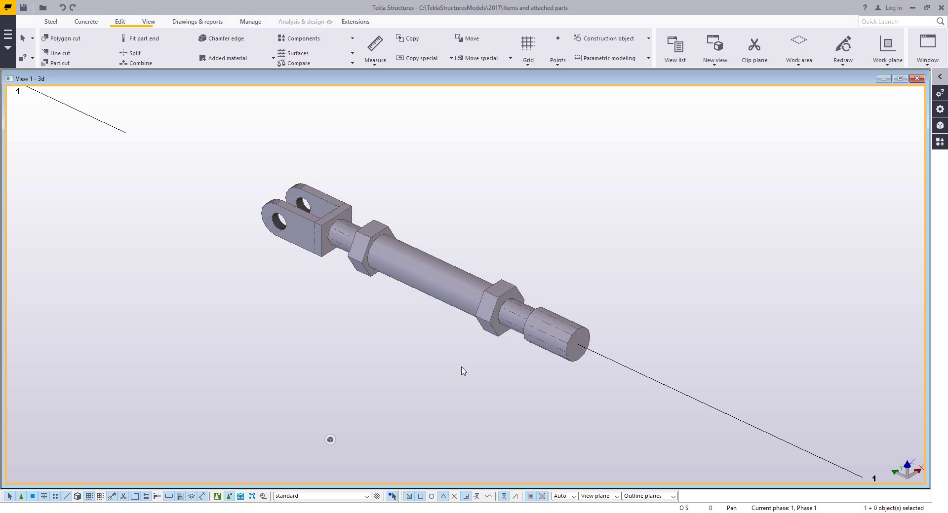
double_click(542, 354)
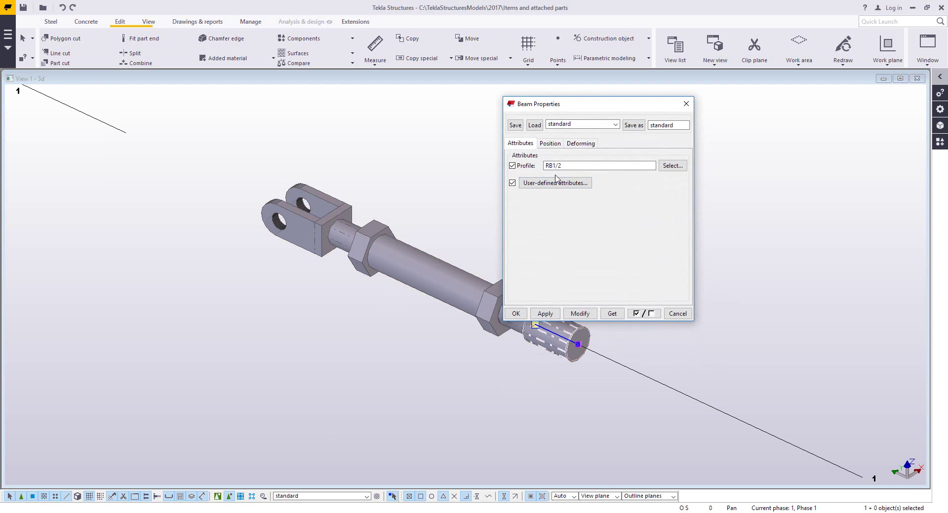
left_click(676, 314)
middle_click_drag(581, 384, 499, 359)
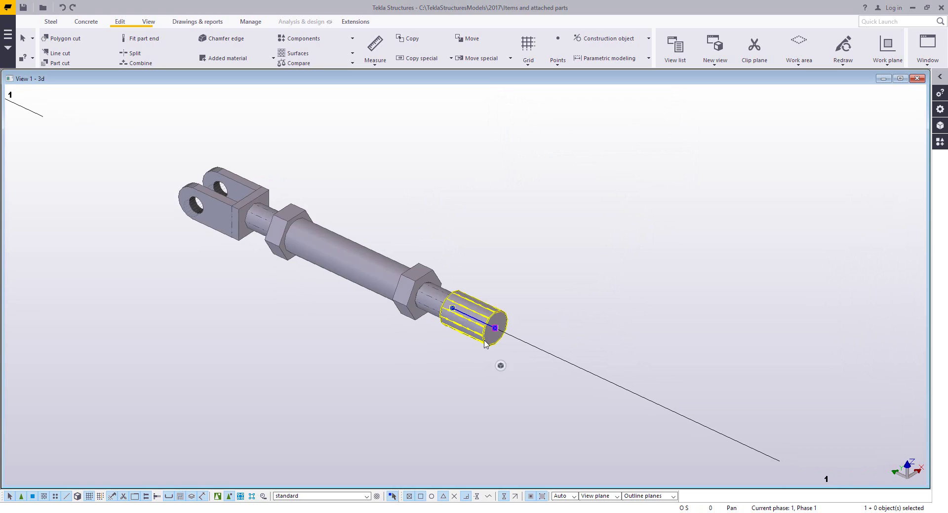
left_click_drag(495, 328, 532, 345)
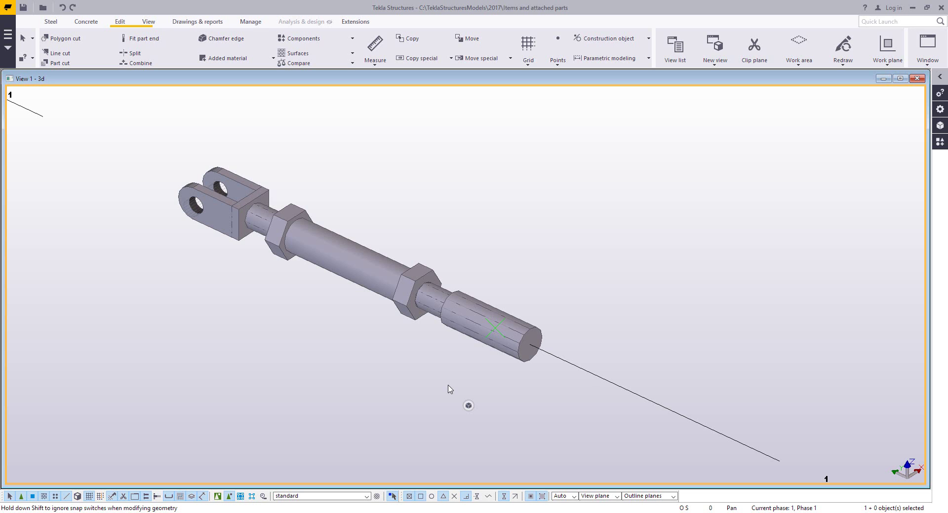
Rotate the view over the grating panel and window-select all 70 of its parts
scroll(449, 388, "down", 6)
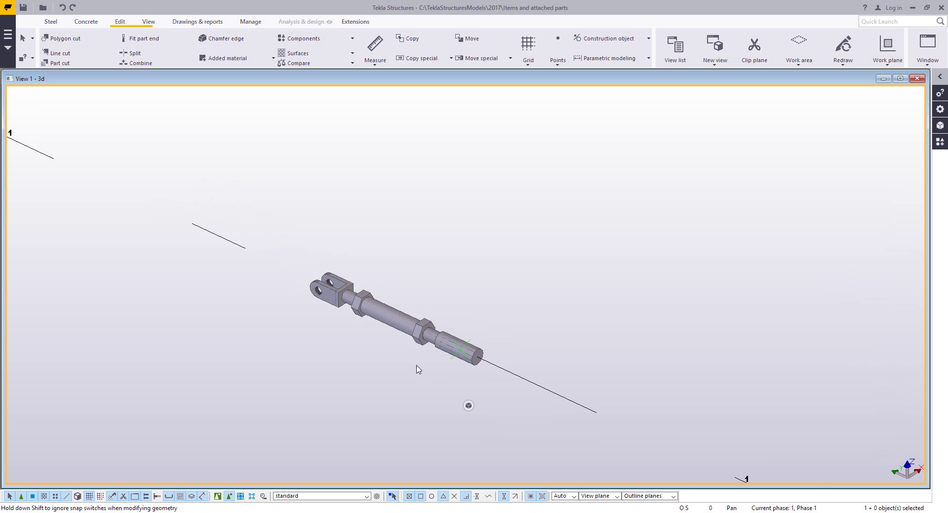
scroll(395, 386, "down", 2)
middle_click_drag(529, 302, 281, 214)
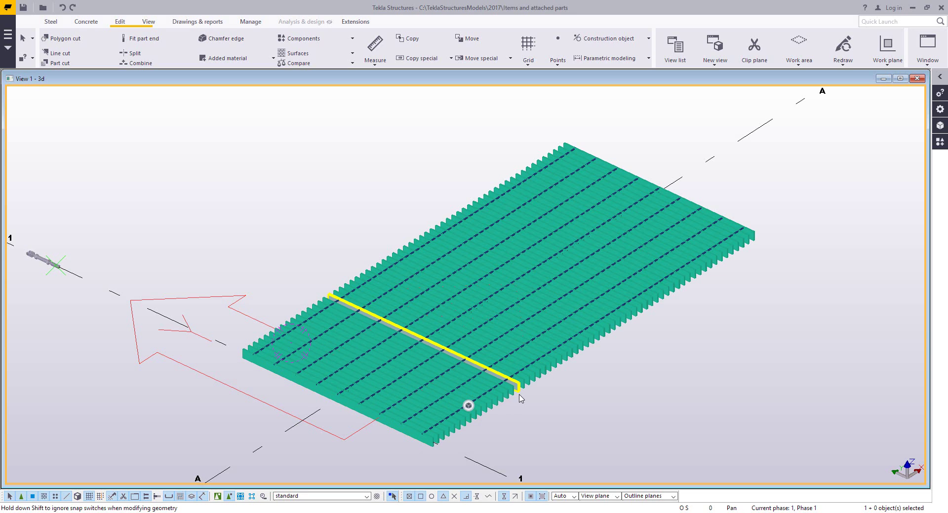
middle_click_drag(615, 377, 600, 362)
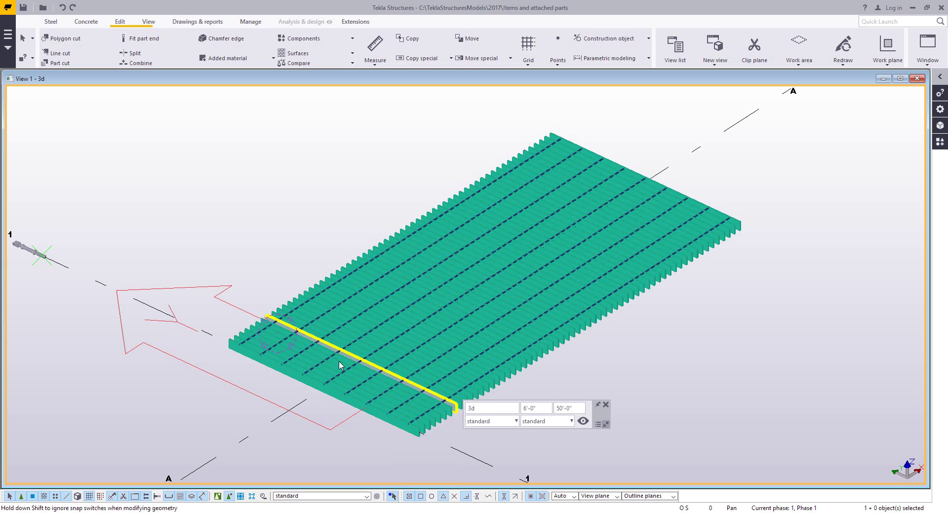
middle_click_drag(328, 389, 286, 376, "ctrl")
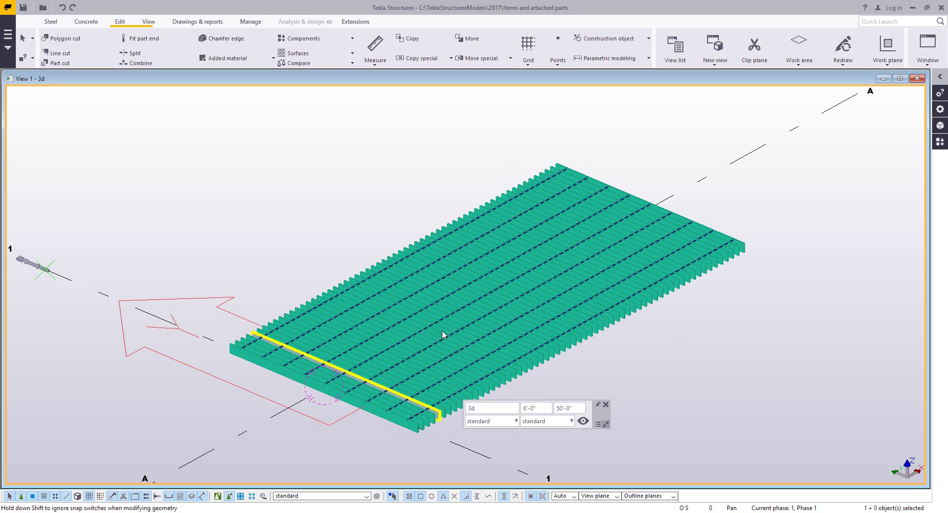
left_click_drag(186, 122, 789, 454)
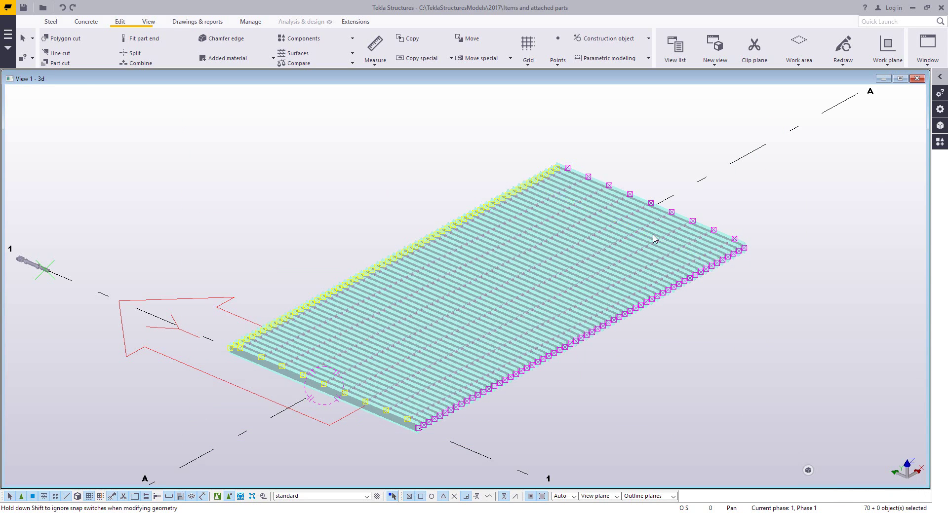
Export only the selected grating parts to the SketchUp file GratingPanel.skp
left_click(4, 55)
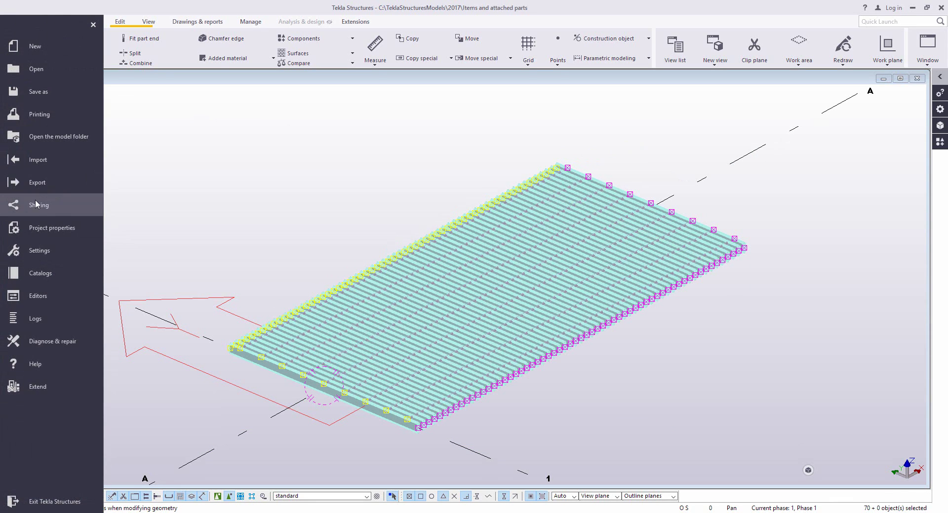
mouse_move(43, 188)
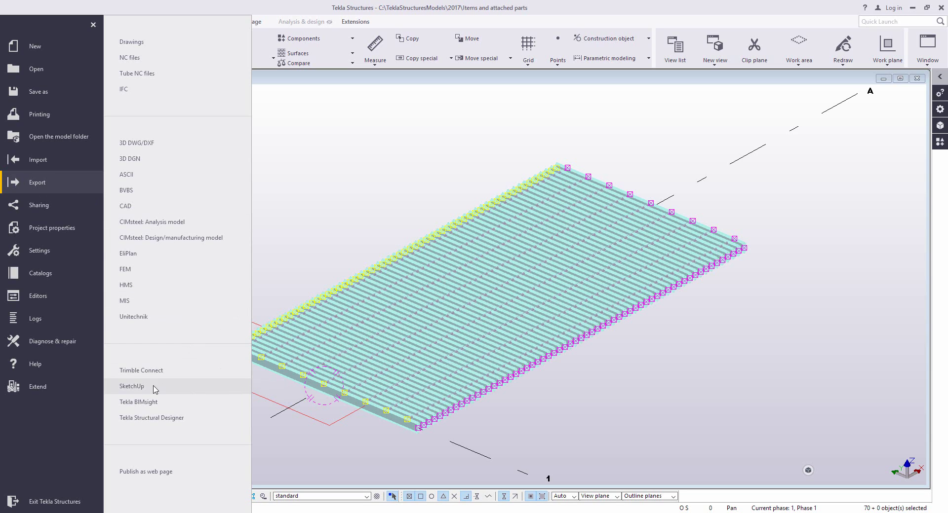
left_click(131, 390)
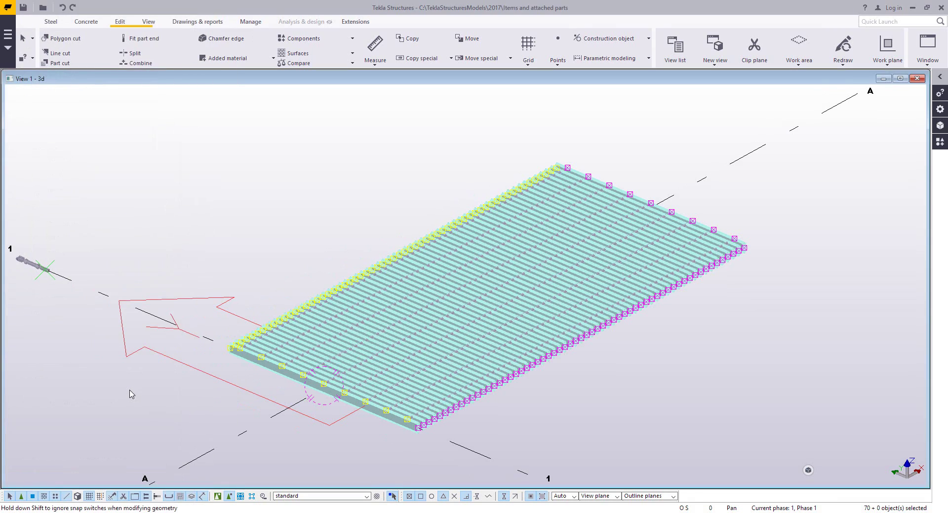
left_click_drag(207, 181, 188, 188)
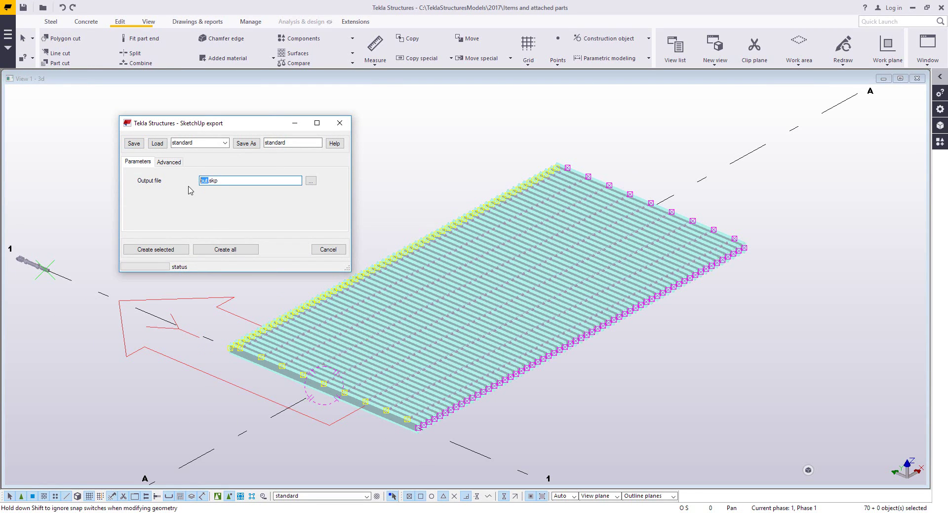
type("GratingPanel")
left_click(155, 250)
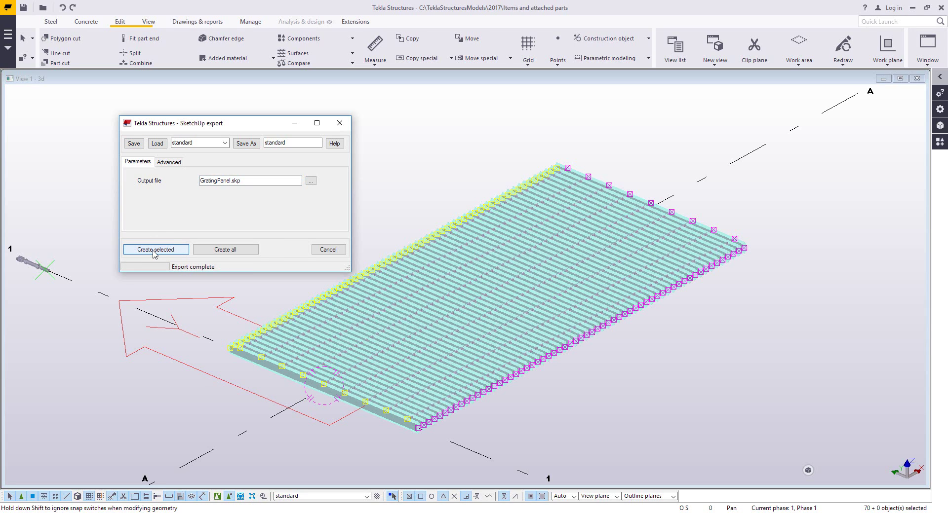
left_click(328, 249)
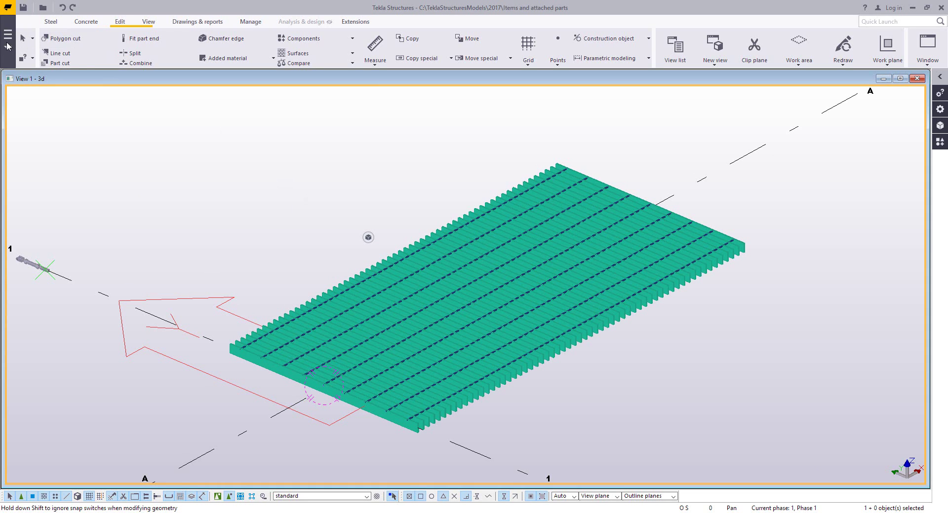
Import GratingPanel.skp into the shape catalog as the solid shape GratingPanel
left_click(7, 45)
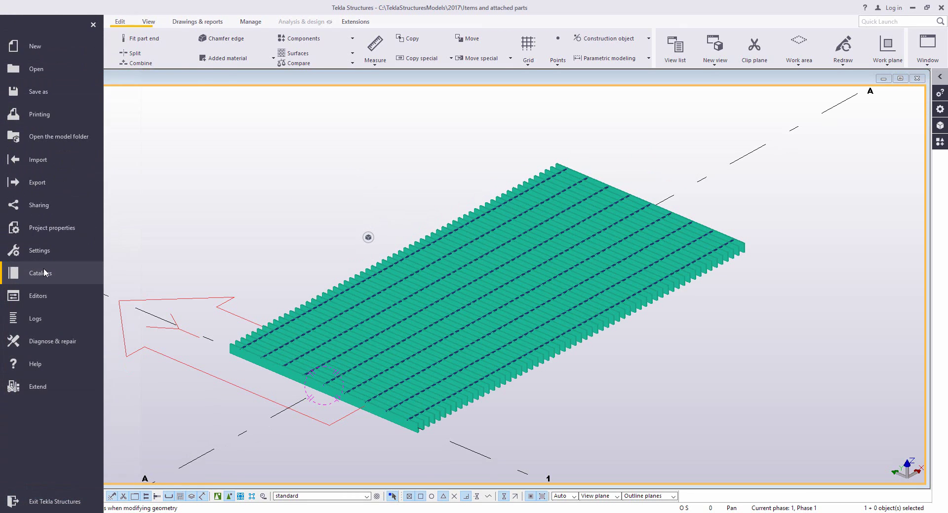
mouse_move(44, 269)
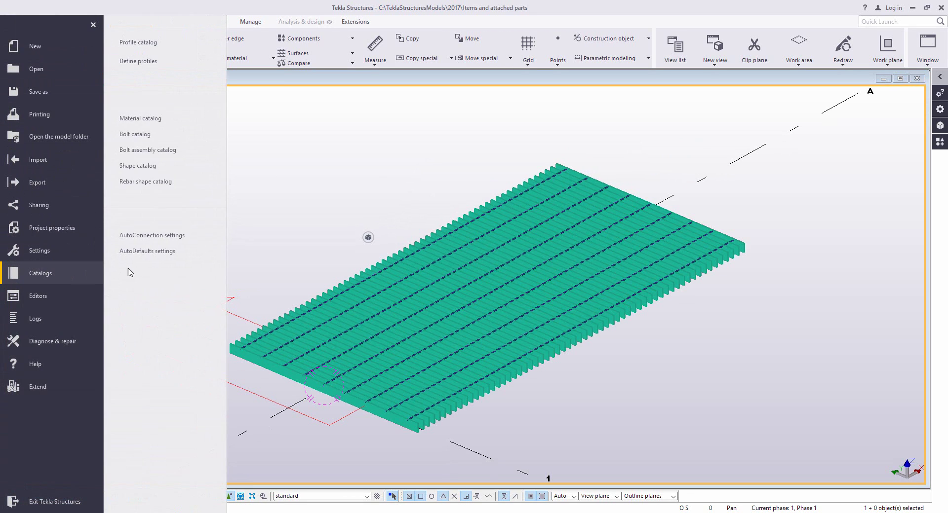
left_click(155, 168)
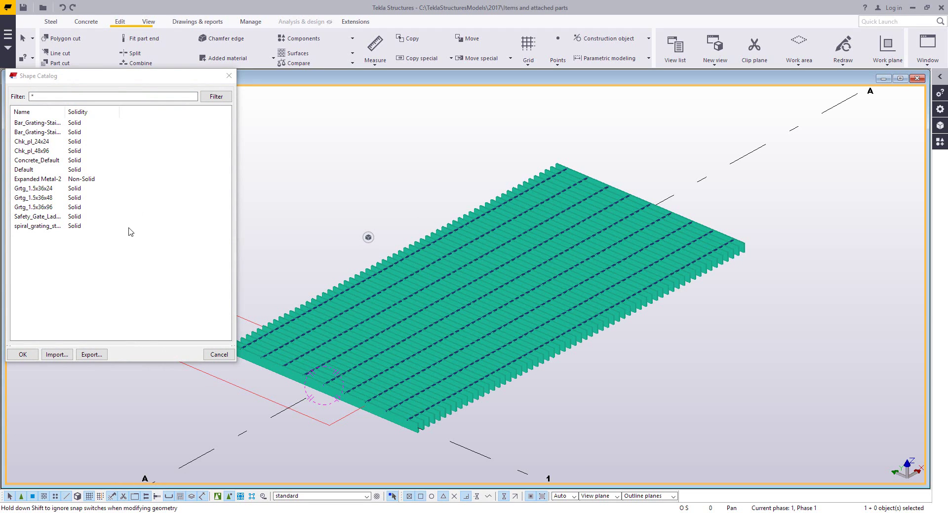
left_click(58, 355)
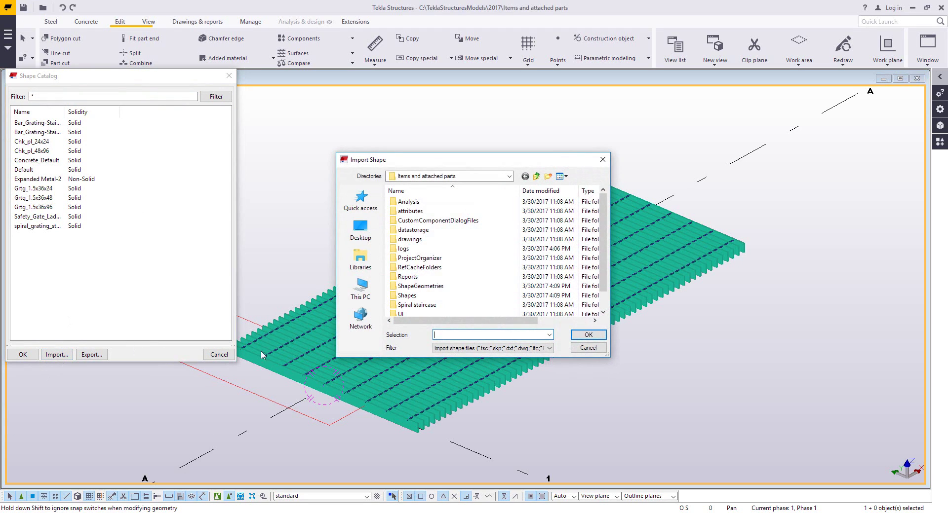
scroll(427, 277, "down", 1)
left_click(427, 305)
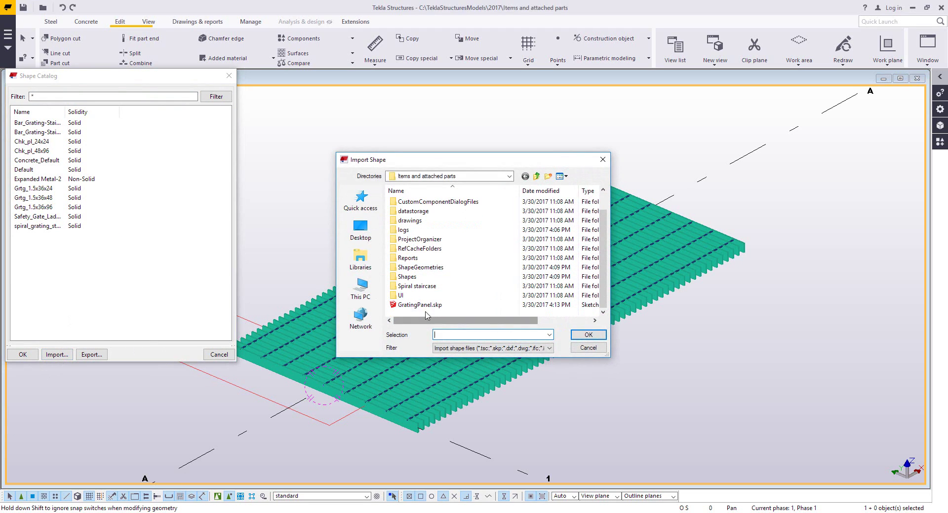
left_click(587, 335)
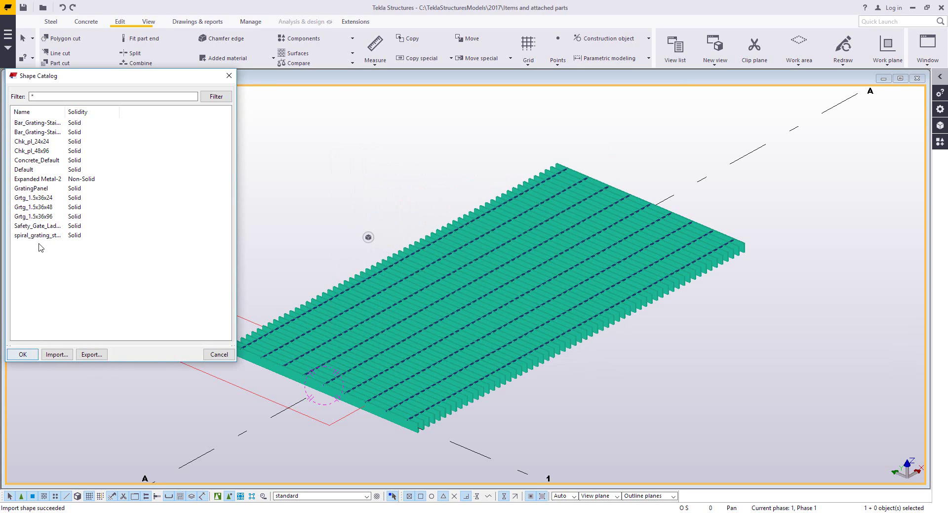
left_click(40, 188)
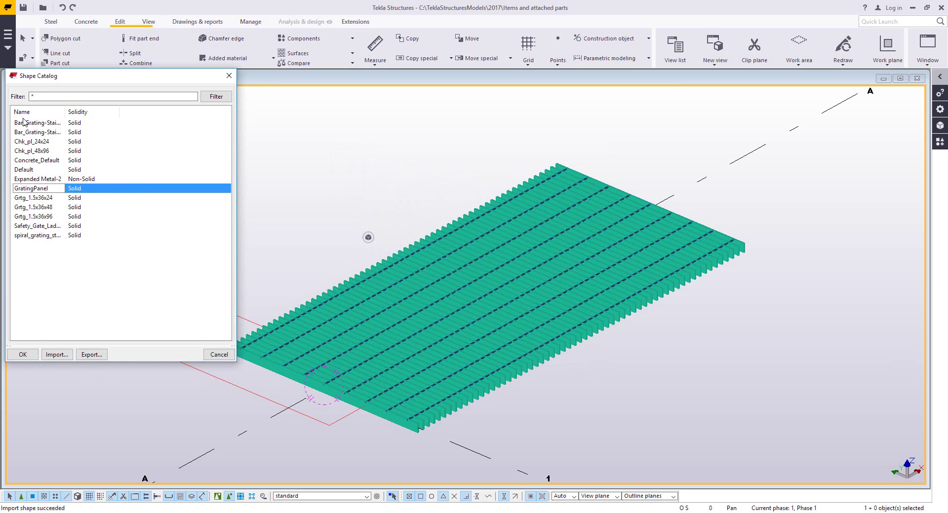
left_click(23, 355)
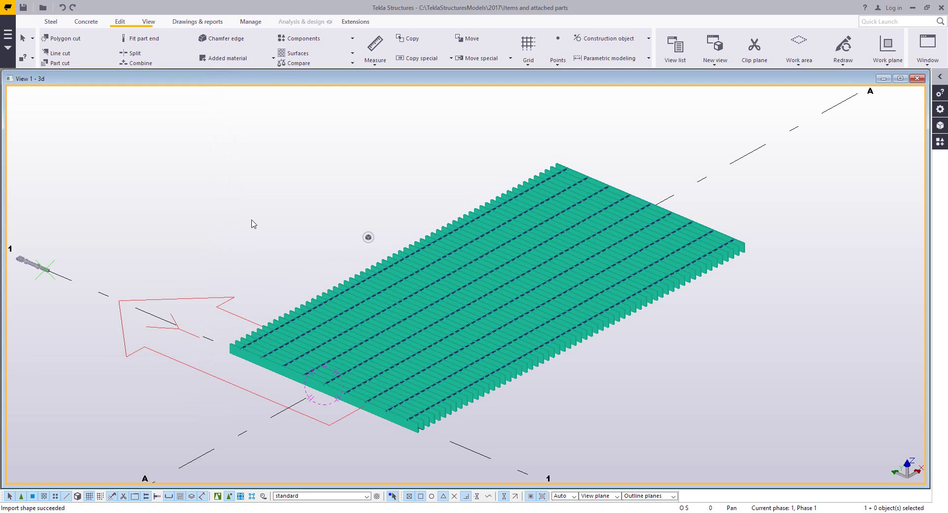
Set the Item tool's shape to GratingPanel from the shape catalog and apply it
scroll(253, 225, "down", 3)
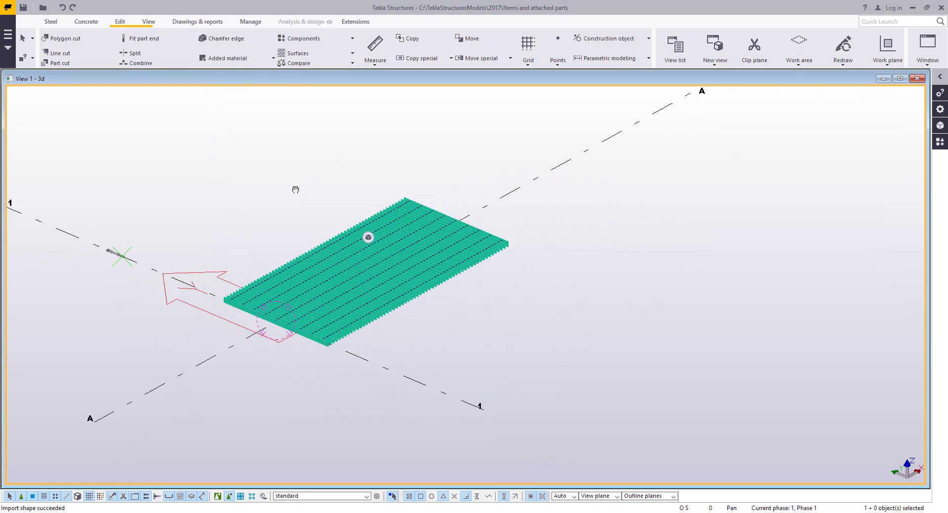
middle_click_drag(294, 188, 199, 241)
left_click(53, 23)
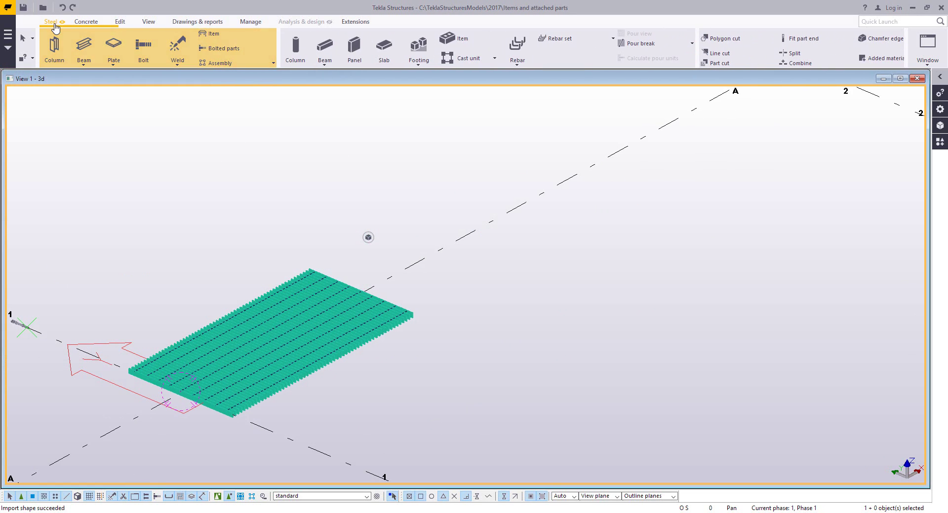
left_click(216, 35)
double_click(217, 37)
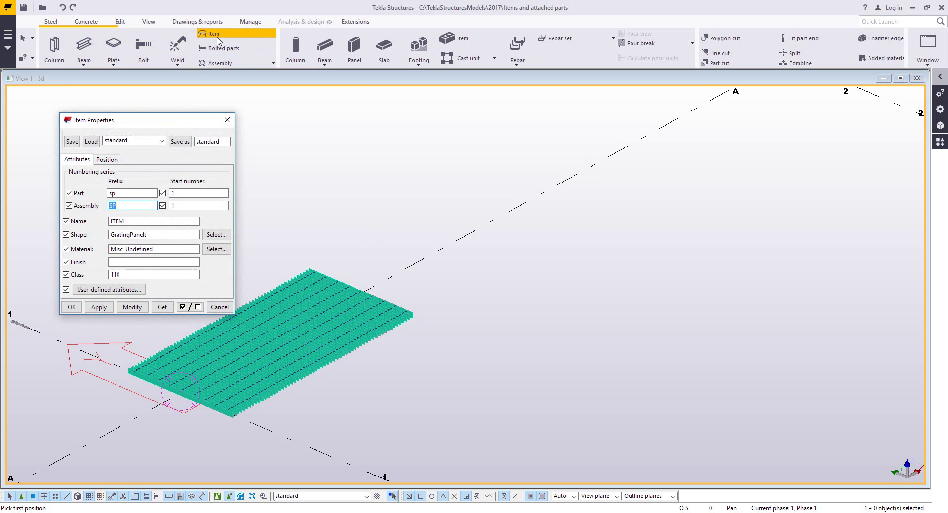
left_click(216, 236)
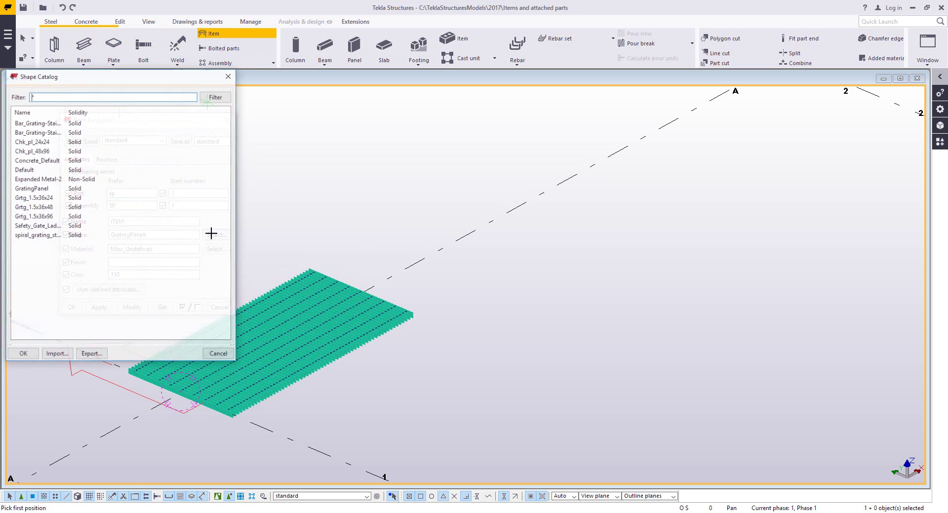
left_click(42, 190)
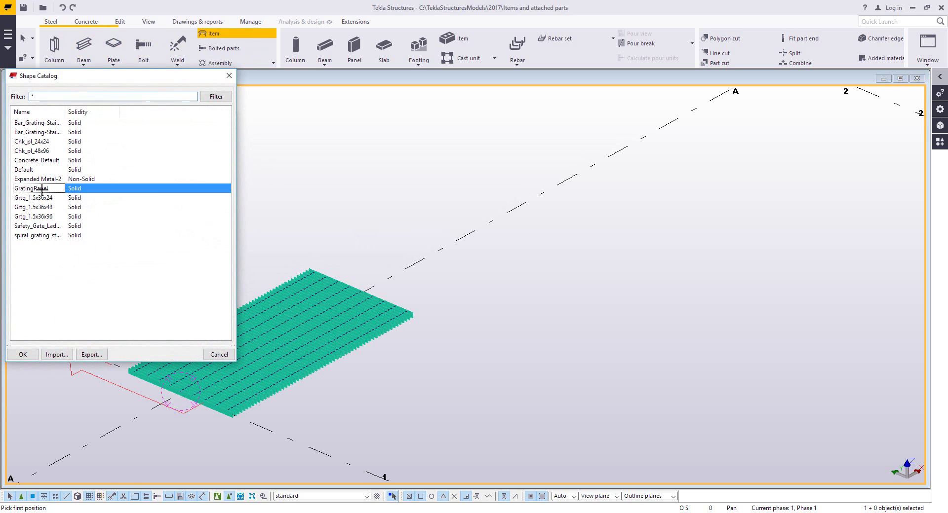
left_click(23, 354)
left_click(108, 305)
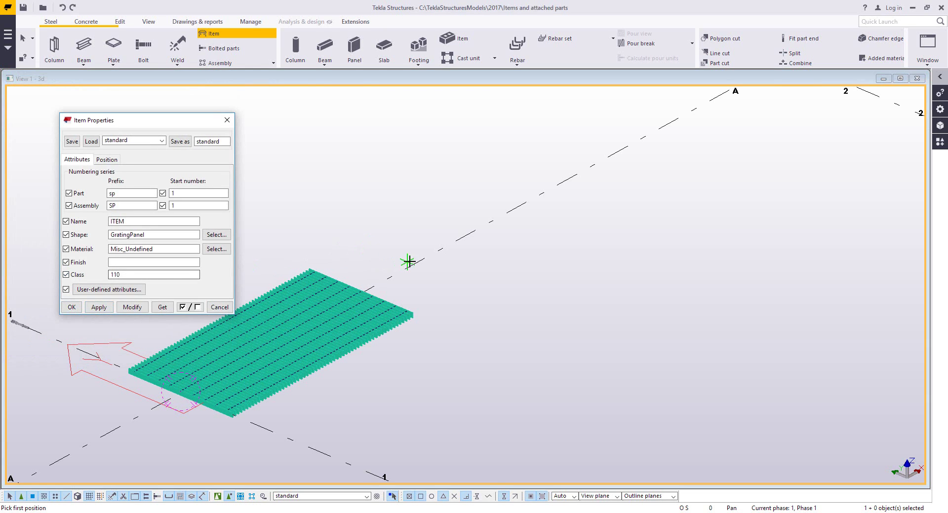
Place two GratingPanel items along grid line A beside the original panel
left_click(454, 242)
middle_click_drag(484, 218, 373, 330)
left_click(531, 249)
left_click(592, 217)
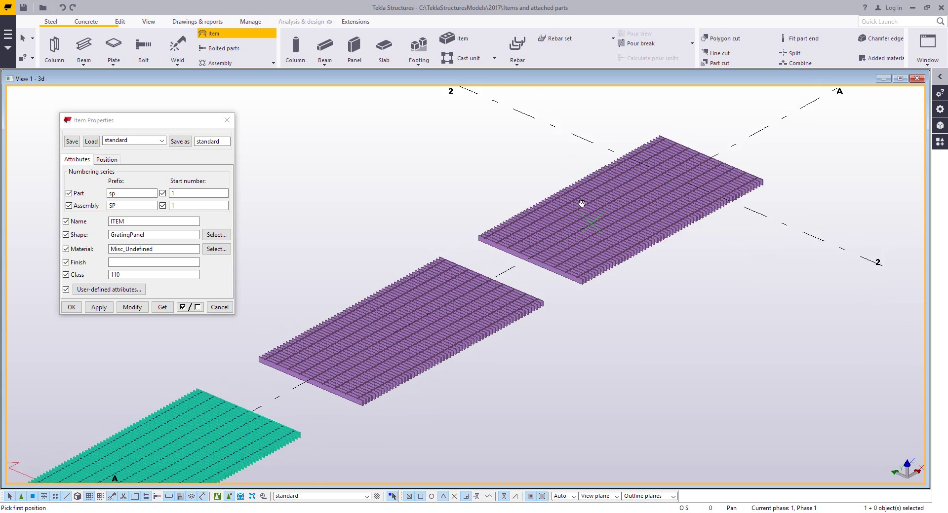
middle_click_drag(570, 128, 585, 183)
scroll(588, 212, "down", 3)
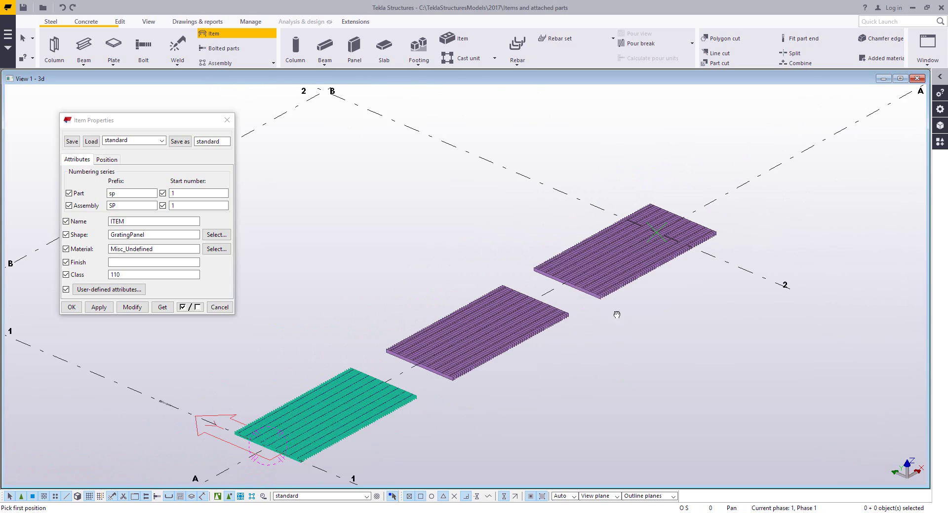
key("Escape")
middle_click_drag(569, 299, 584, 328)
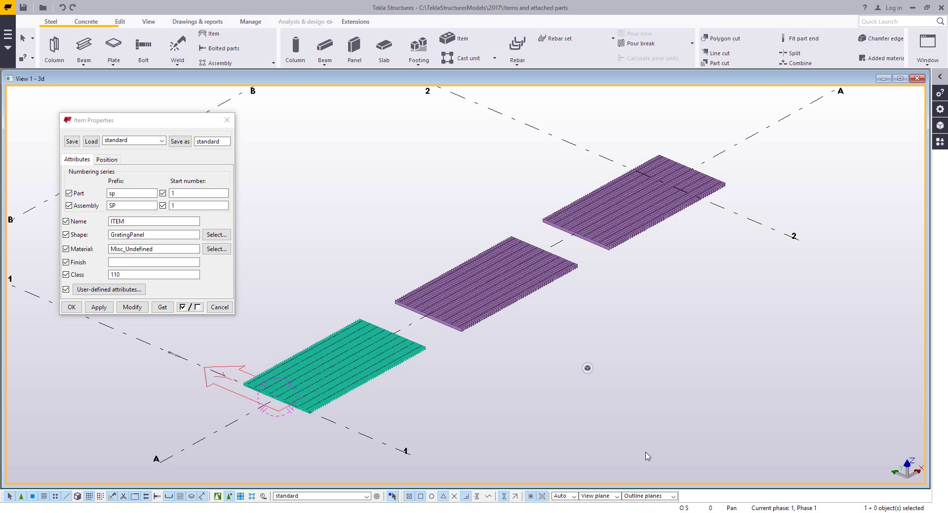
left_click(221, 311)
left_click(220, 307)
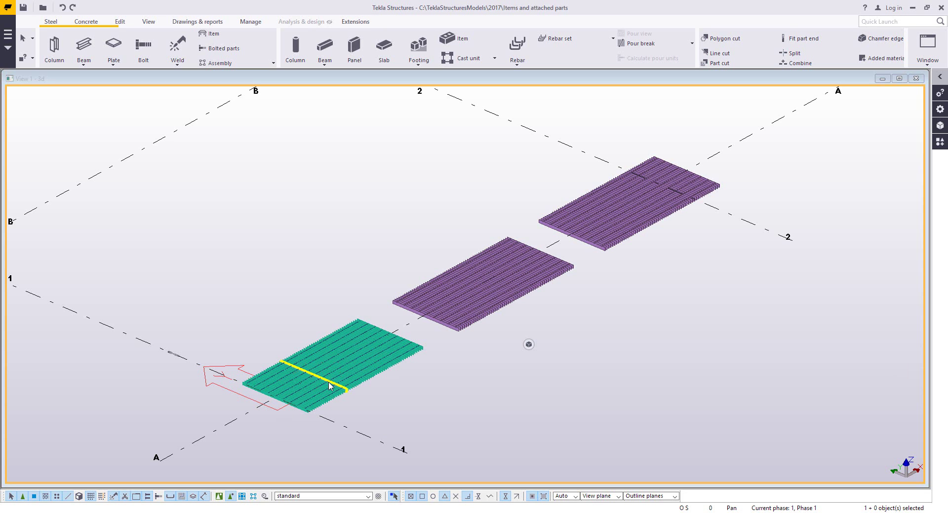
scroll(389, 404, "up", 3)
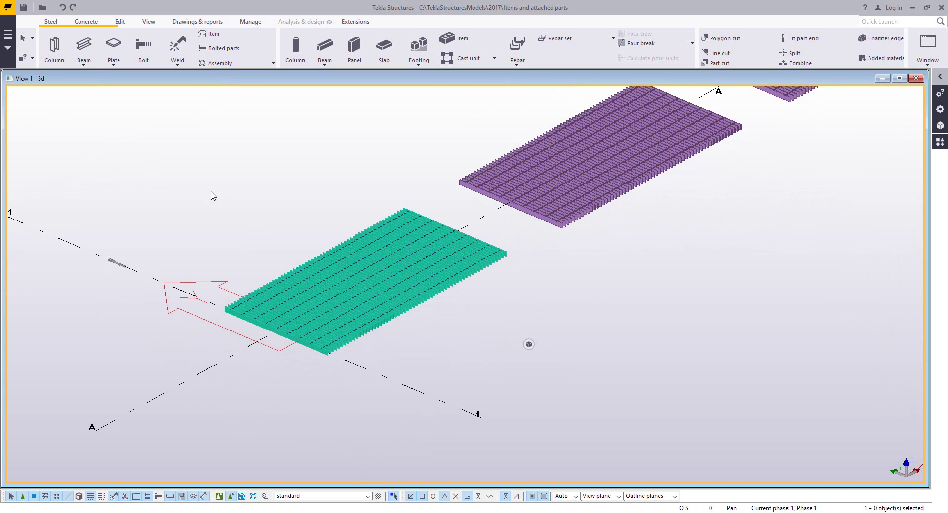
left_click_drag(204, 183, 520, 389)
right_click(453, 351)
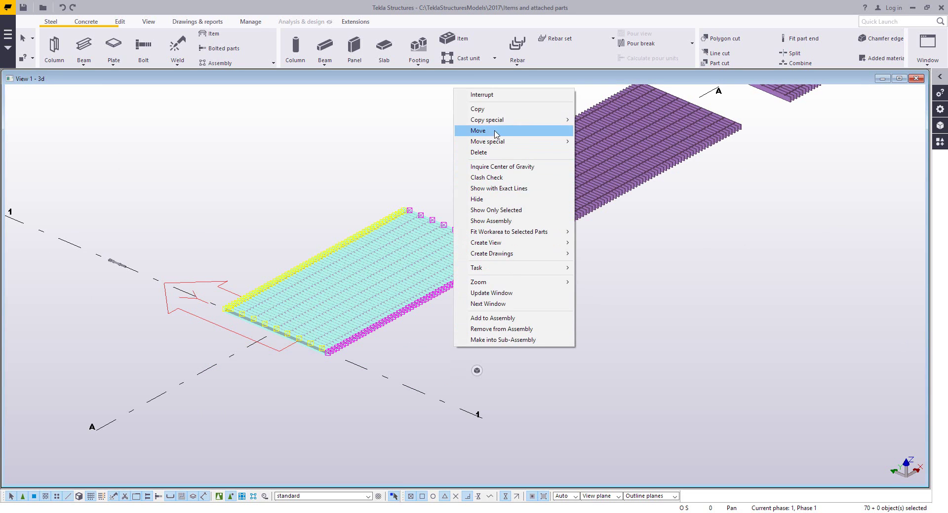
left_click(489, 109)
left_click(277, 333)
scroll(260, 298, "down", 5)
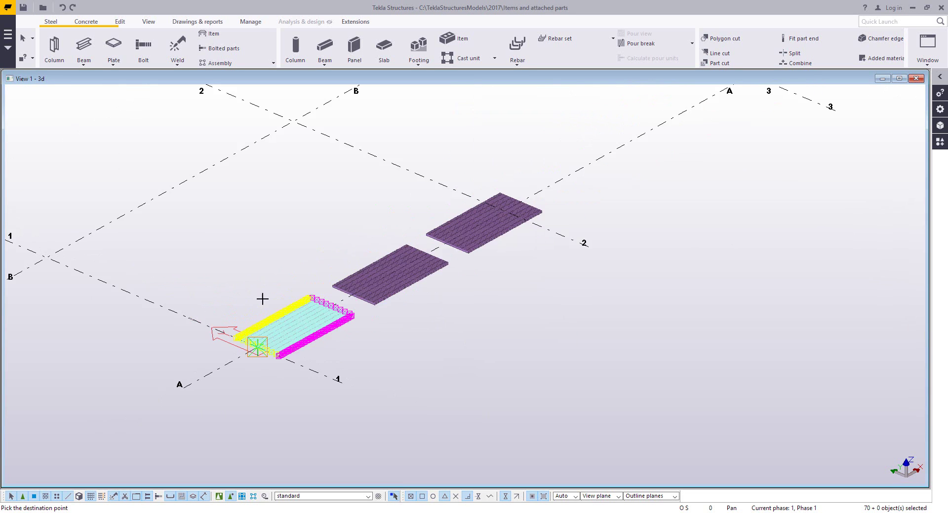
left_click(339, 268)
scroll(396, 272, "up", 4)
scroll(404, 277, "up", 3)
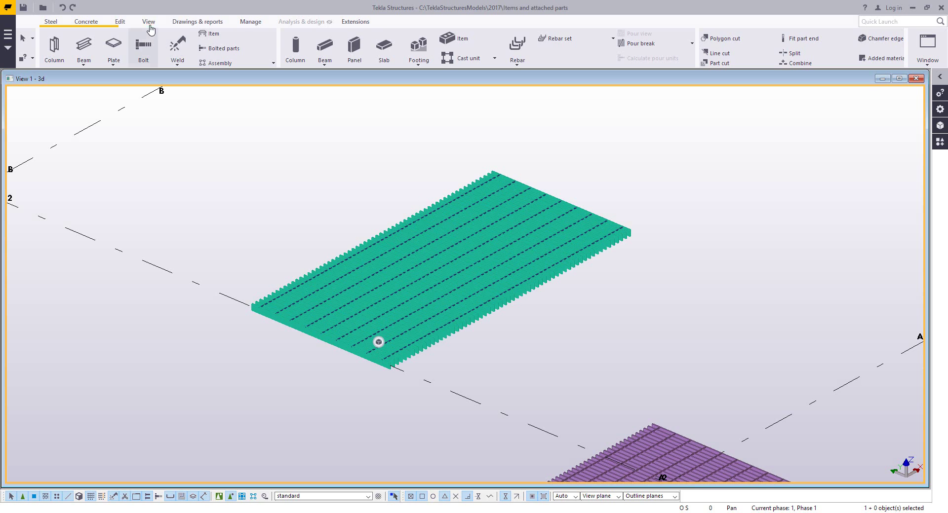
left_click(149, 22)
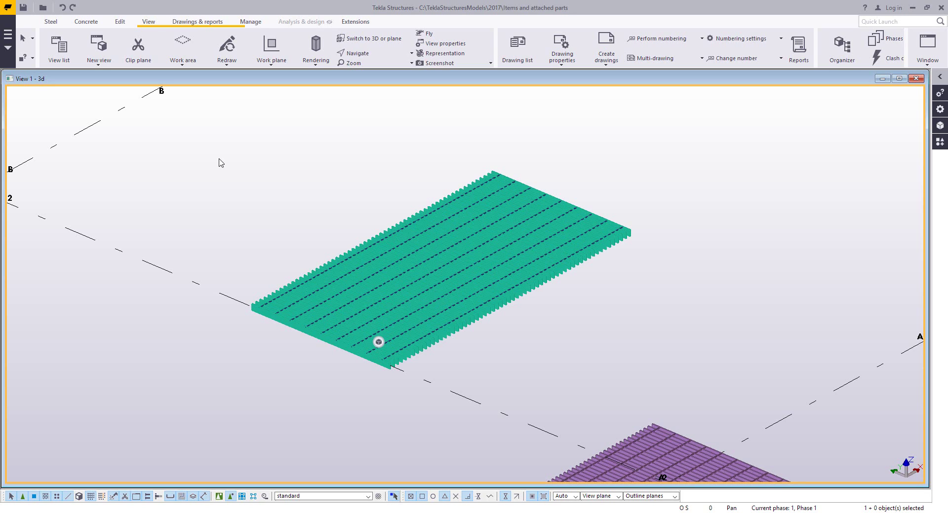
Define a two-point work plane: origin on the green grating's near edge, X along it
left_click(279, 67)
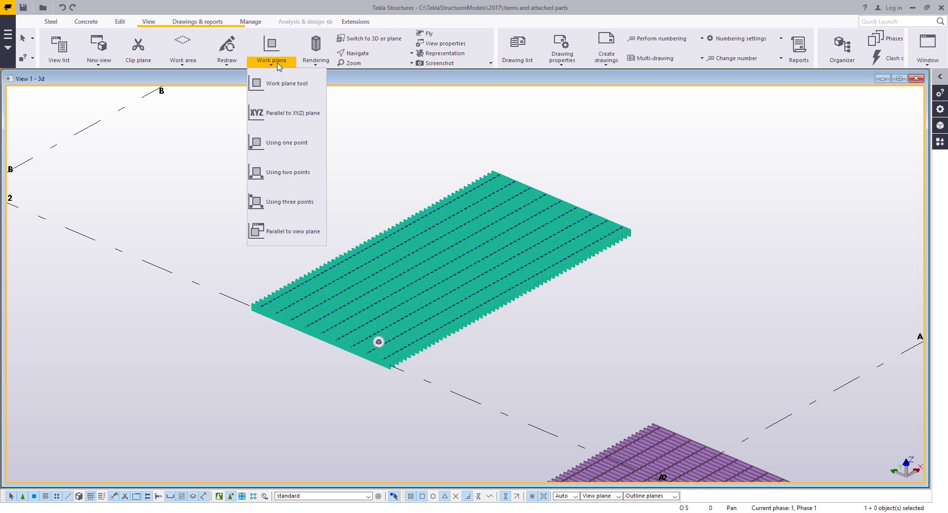
left_click(284, 172)
scroll(307, 392, "up", 3)
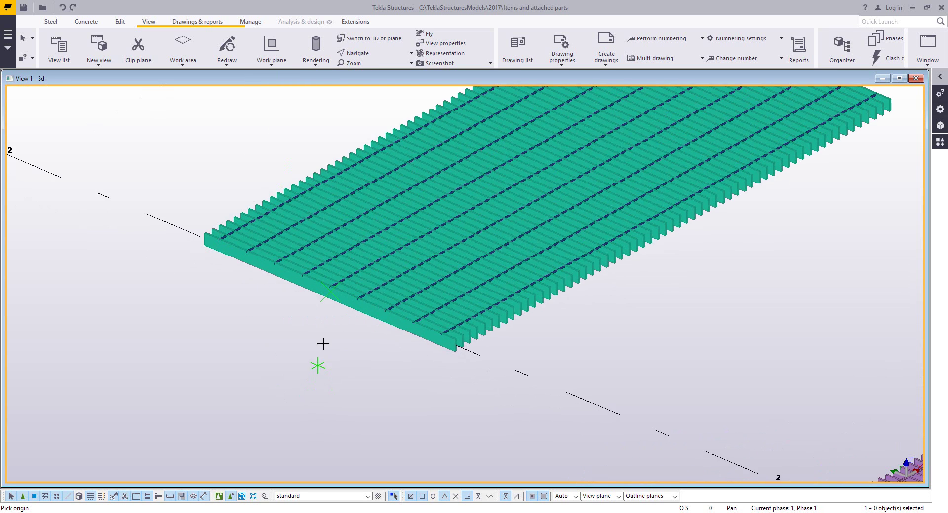
scroll(323, 335, "up", 2)
left_click(330, 271)
scroll(330, 271, "down", 4)
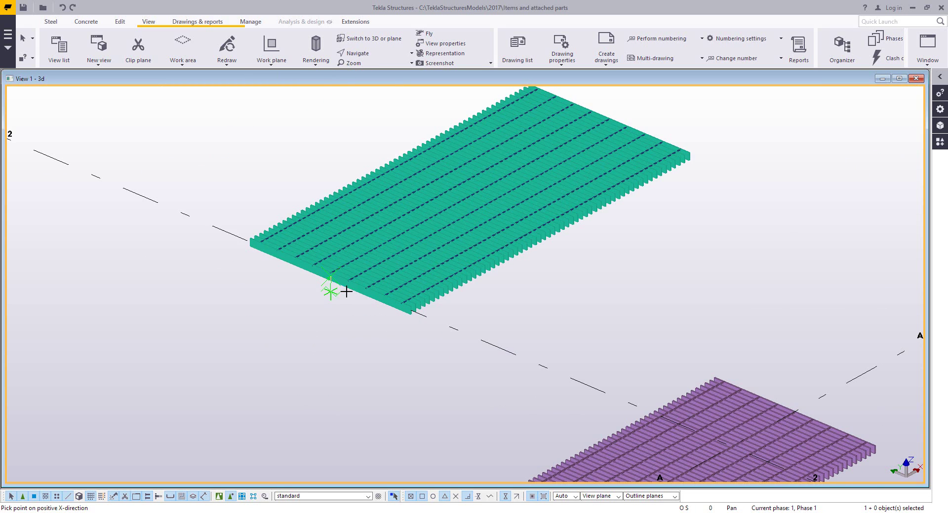
left_click(635, 108)
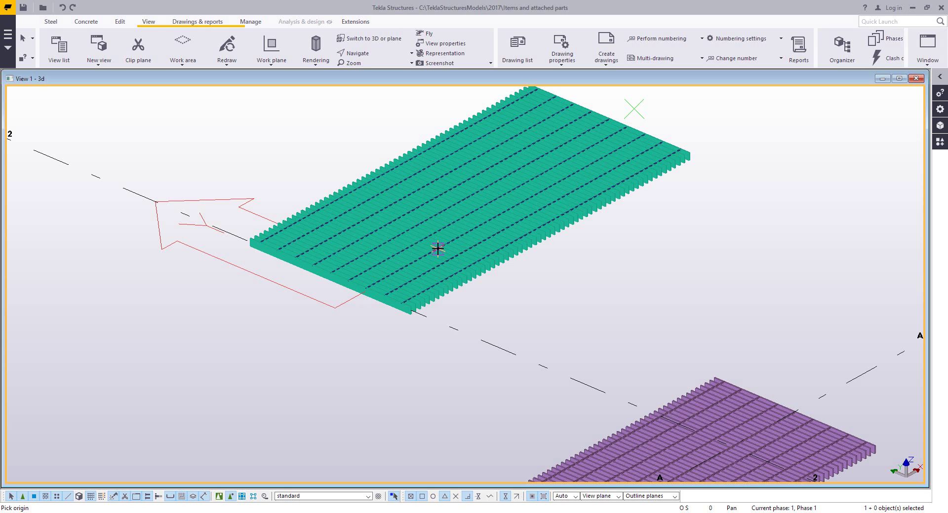
Stop the pick command and launch the CreateItemFromTsObjects application
right_click(561, 254)
left_click(582, 262)
left_click(940, 142)
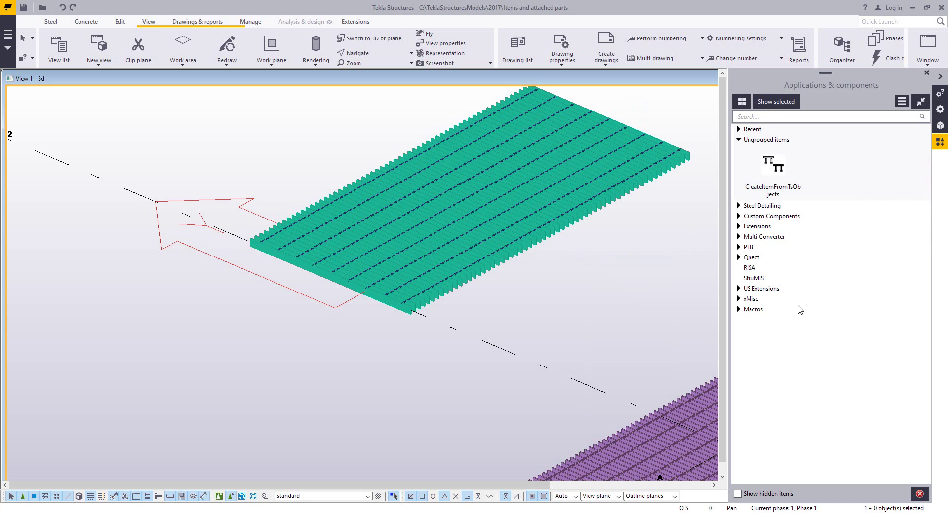
left_click(778, 169)
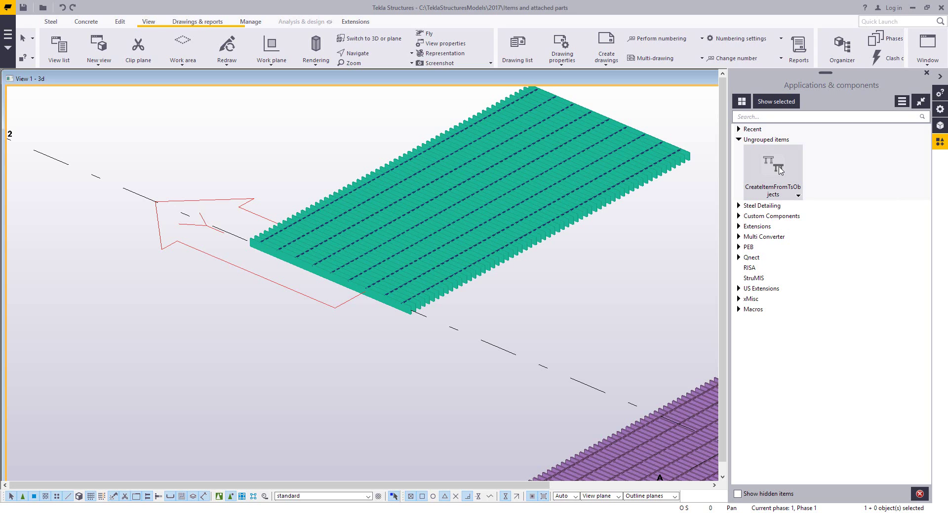
double_click(778, 170)
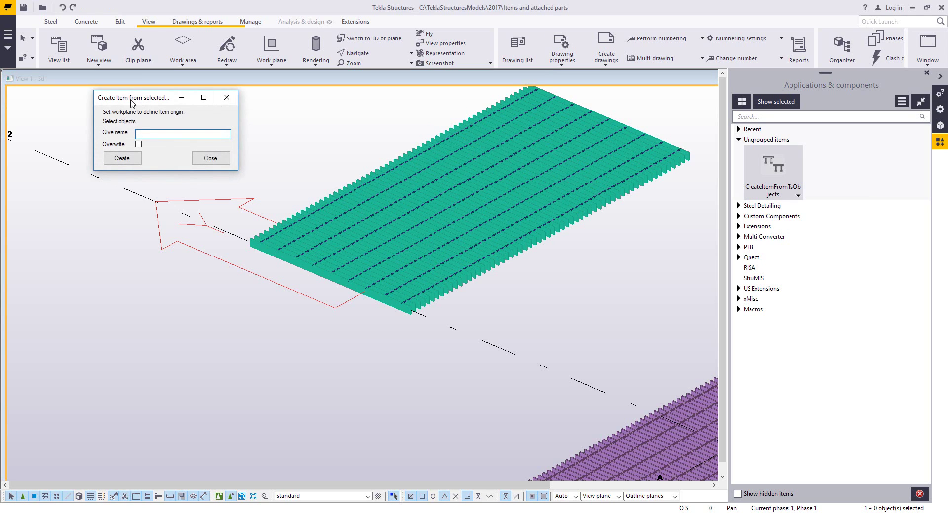
left_click_drag(133, 103, 120, 116)
Select the green grating's 70 parts and create the shape GratingFromExtension
middle_click_drag(229, 334, 269, 338)
scroll(390, 257, "down", 2)
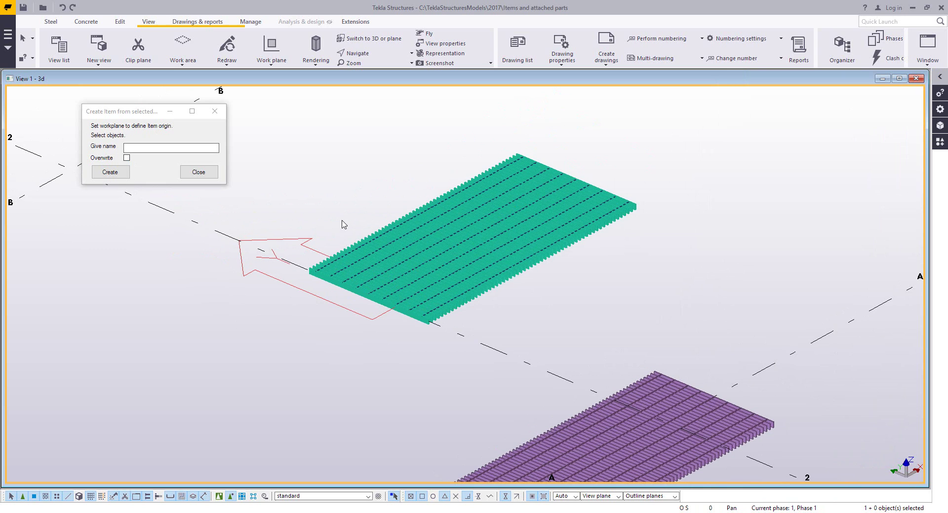
left_click_drag(275, 117, 664, 365)
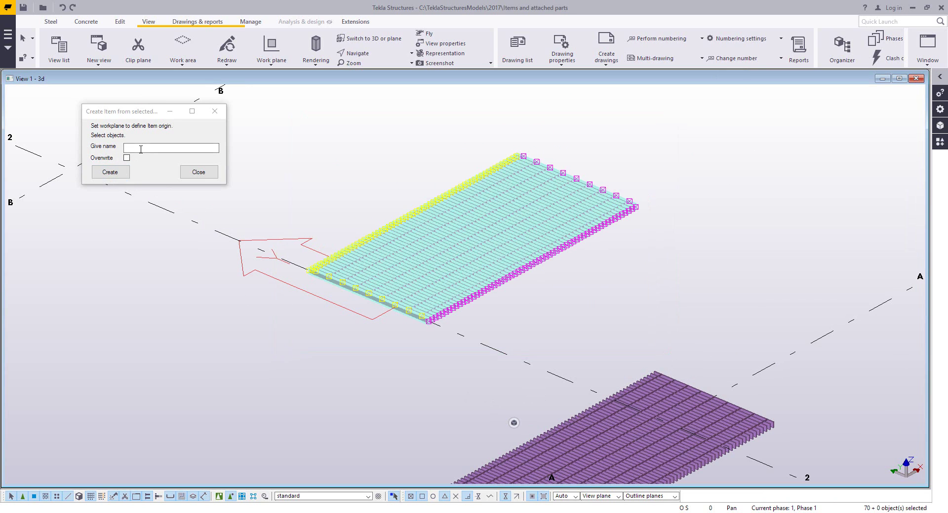
left_click(141, 150)
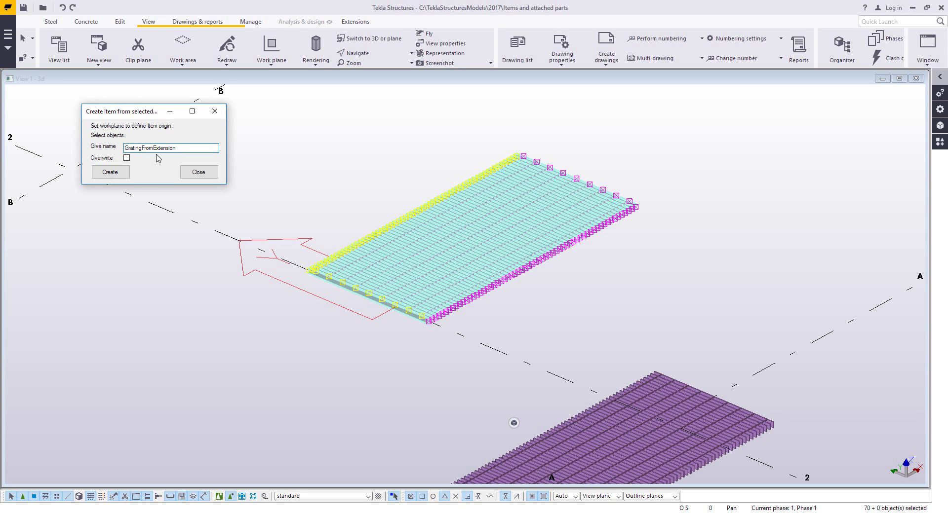
left_click(111, 176)
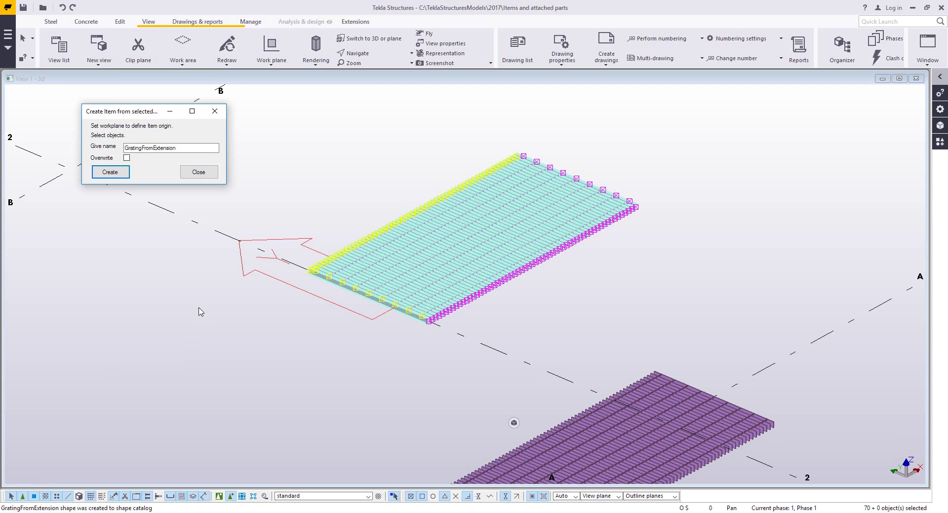
Close the Create Item tool and verify GratingFromExtension is listed in the shape catalog
left_click(201, 174)
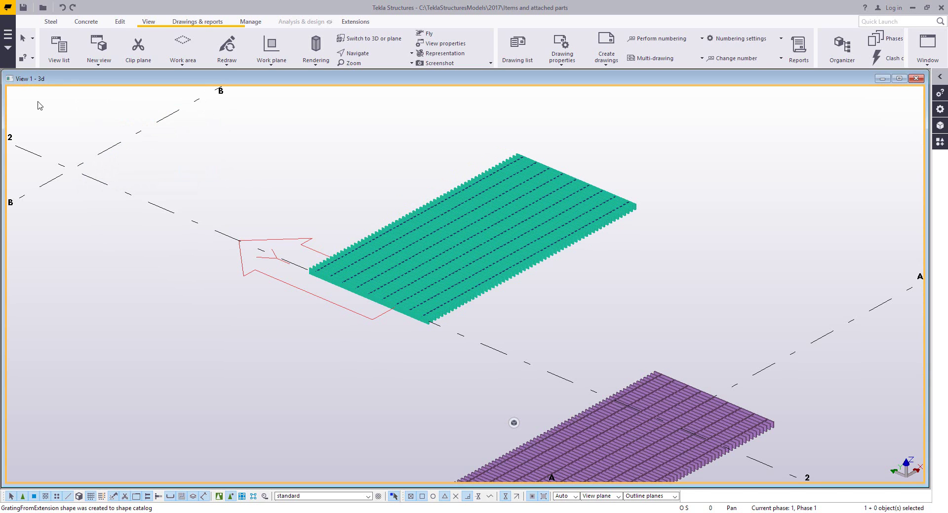
left_click(7, 36)
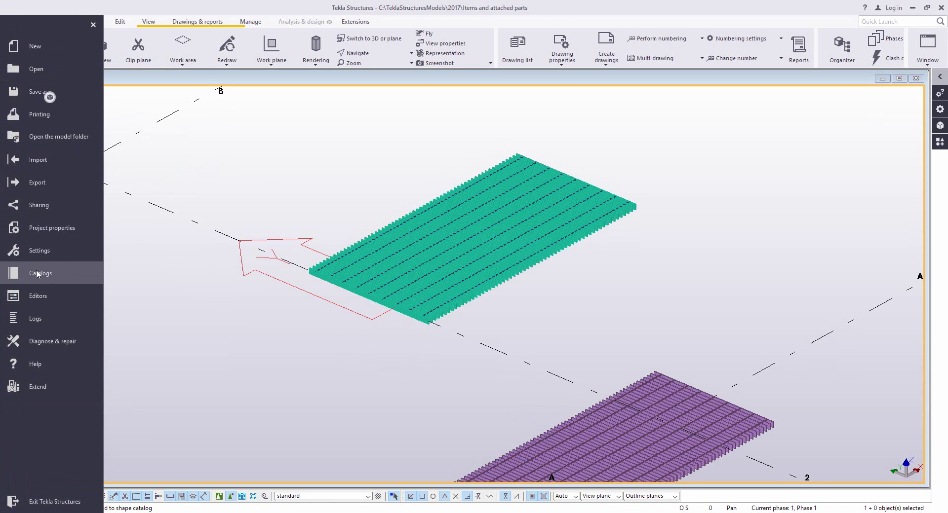
left_click(40, 273)
left_click(138, 167)
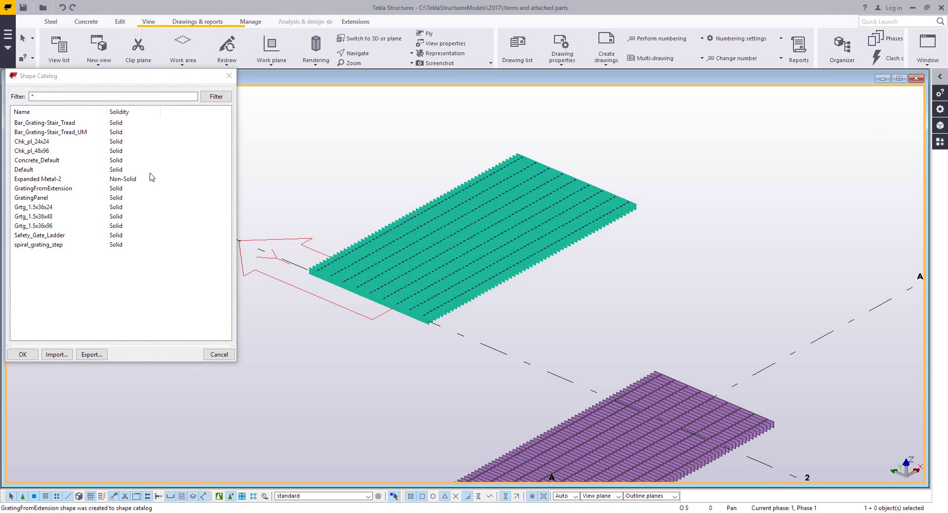
left_click(55, 189)
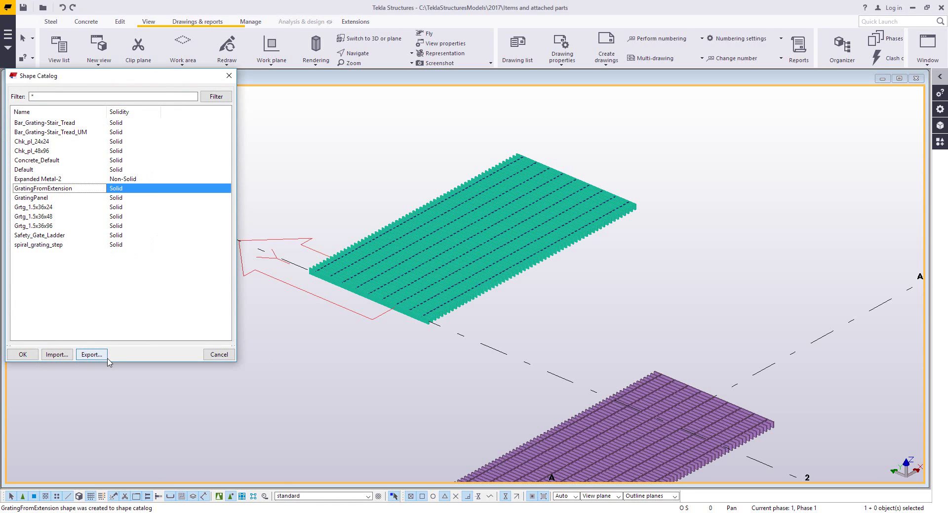
left_click(219, 354)
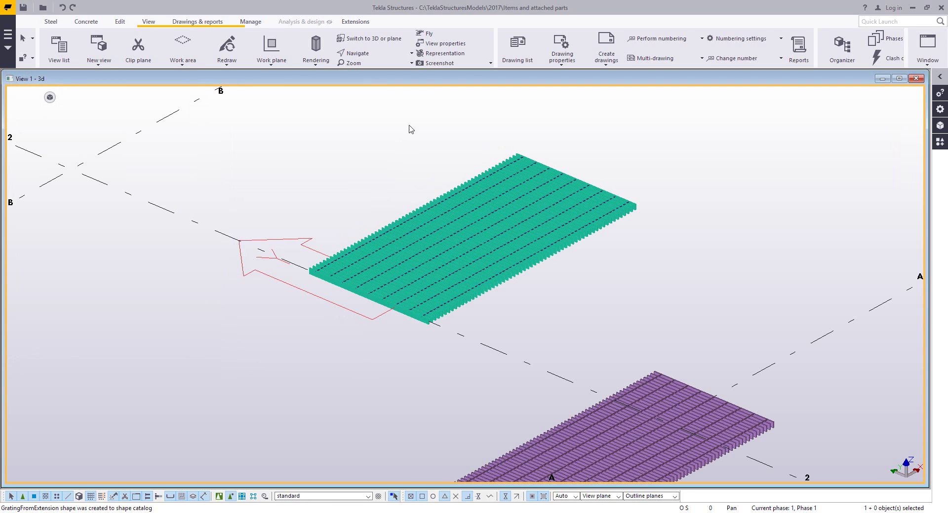
Start a new item with its shape set to GratingFromExtension from the shape catalog
left_click(51, 22)
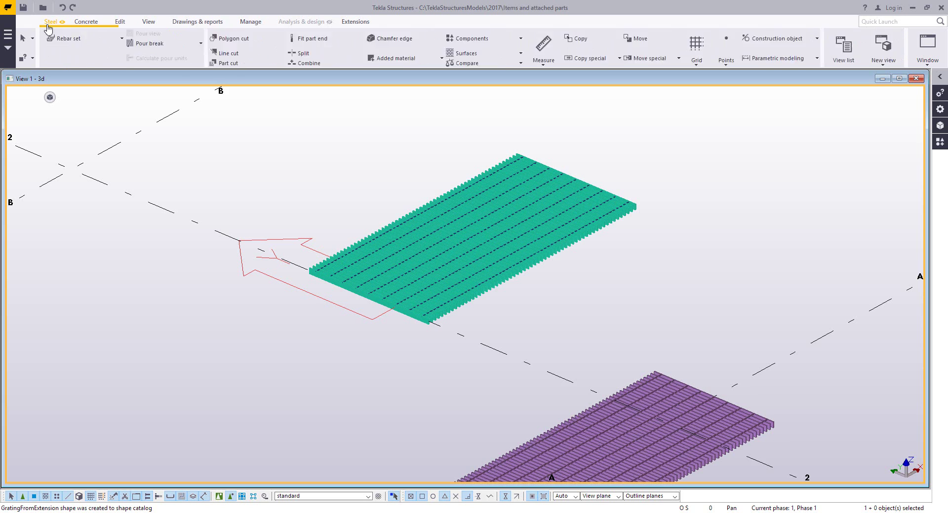
left_click(213, 33)
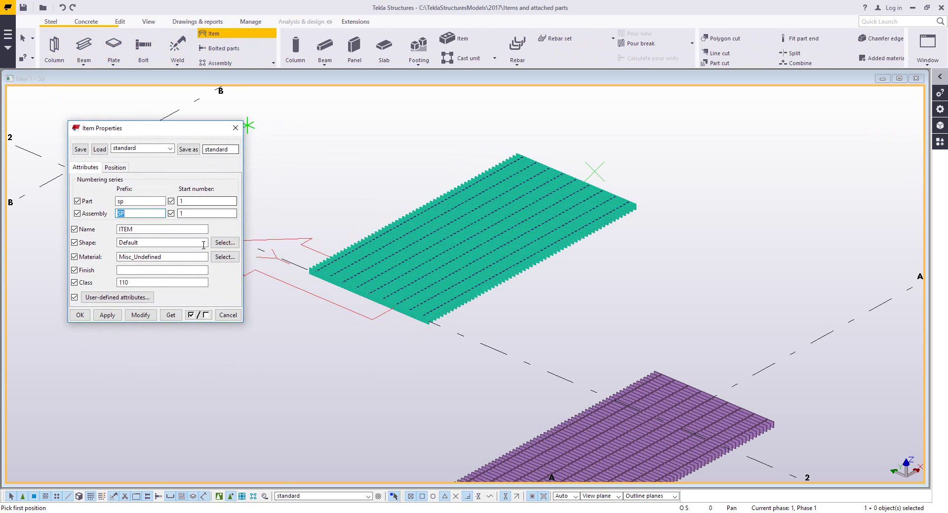
left_click(224, 243)
double_click(54, 188)
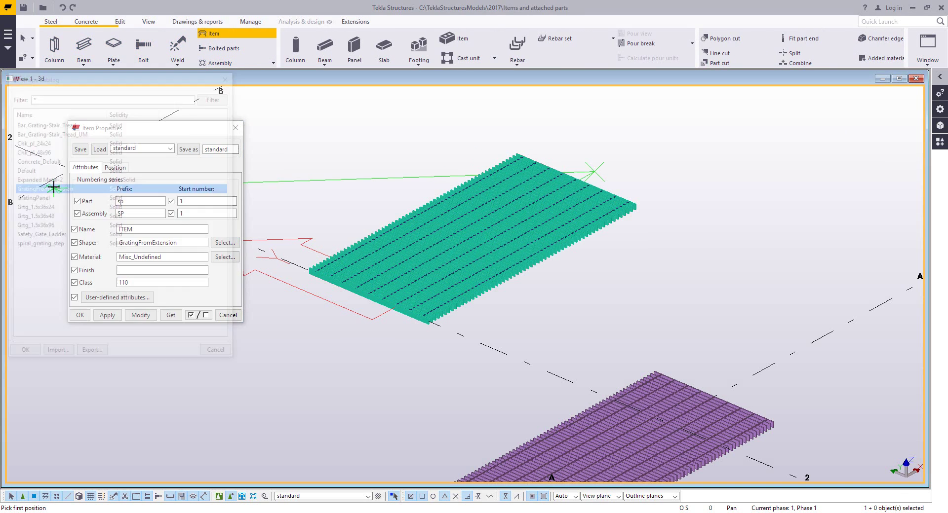
left_click(83, 323)
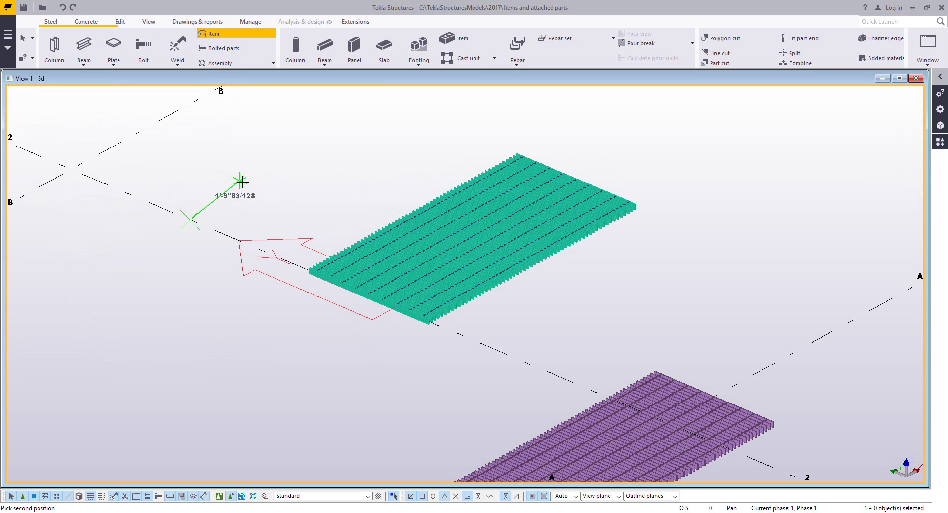
Place the GratingFromExtension item beside the green panel, then end placement and view all gratings
left_click(258, 183)
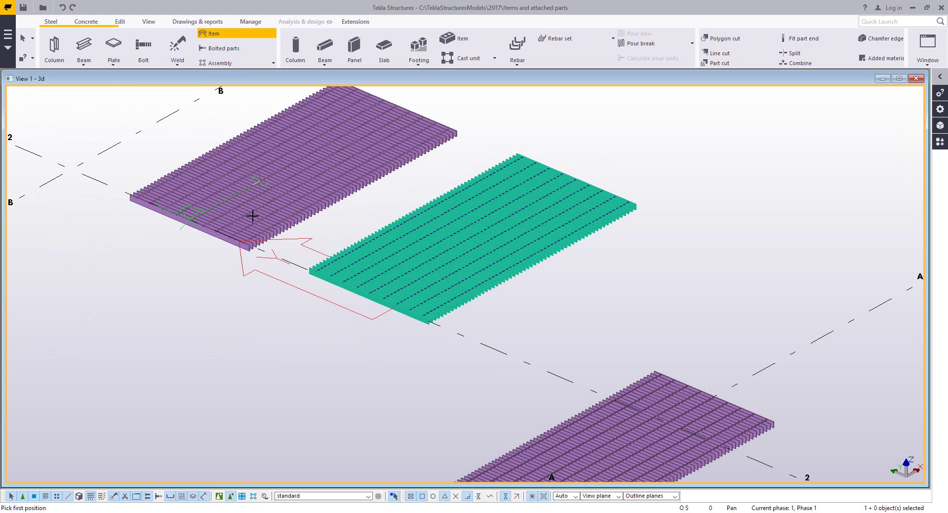
right_click(231, 287)
left_click(251, 302)
scroll(298, 295, "down", 3)
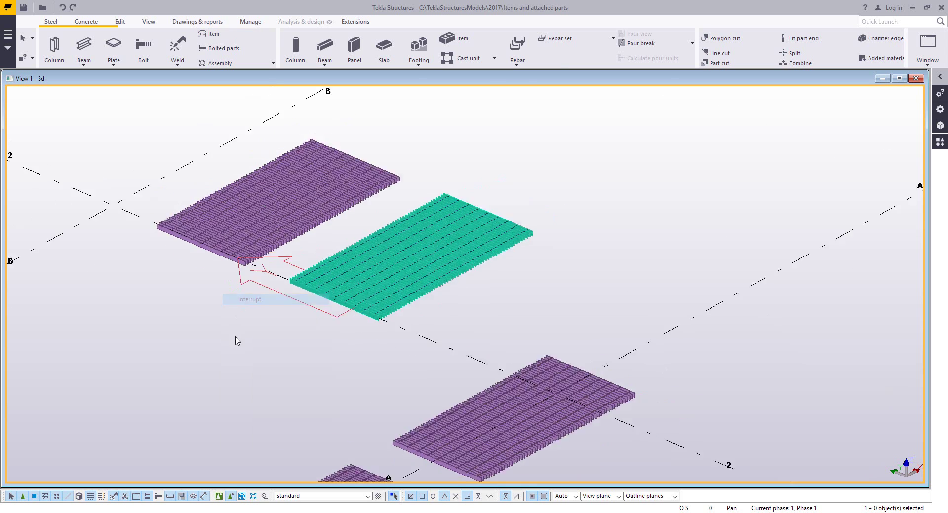
middle_click_drag(298, 295, 262, 334)
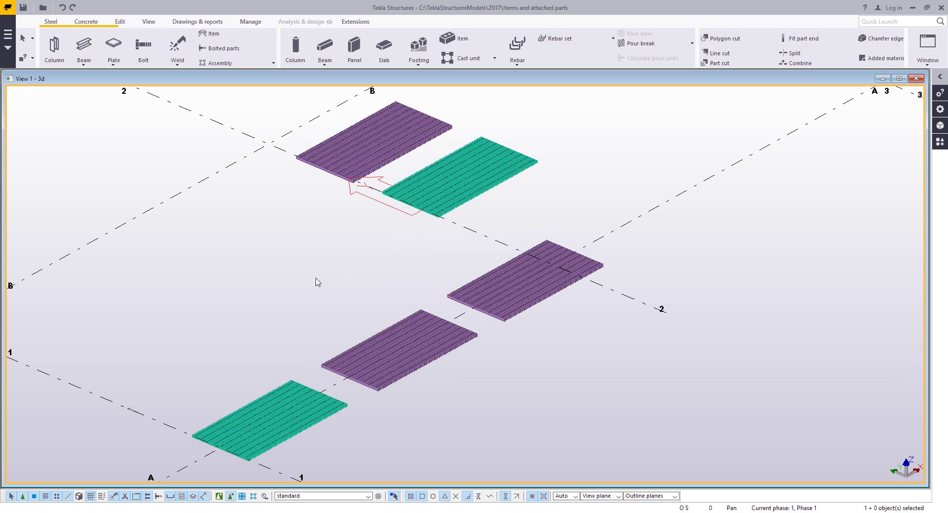
middle_click_drag(279, 291, 400, 288)
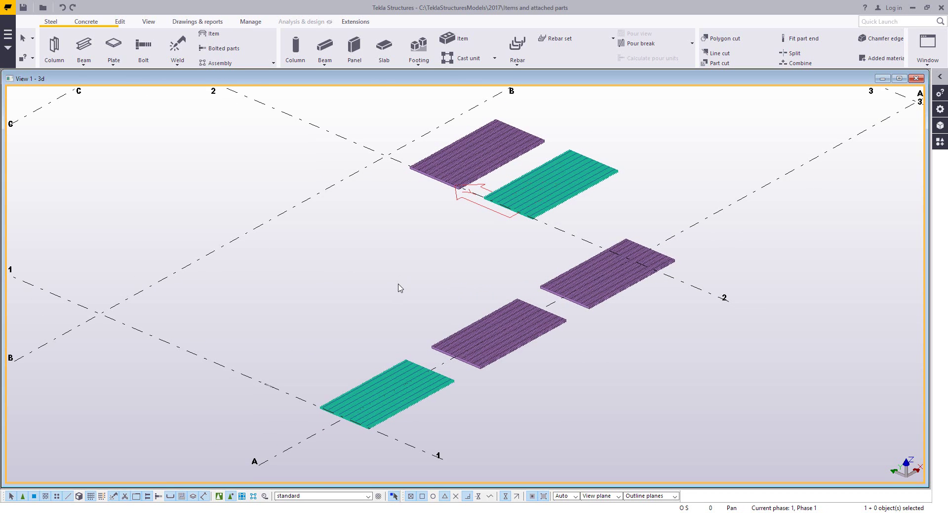